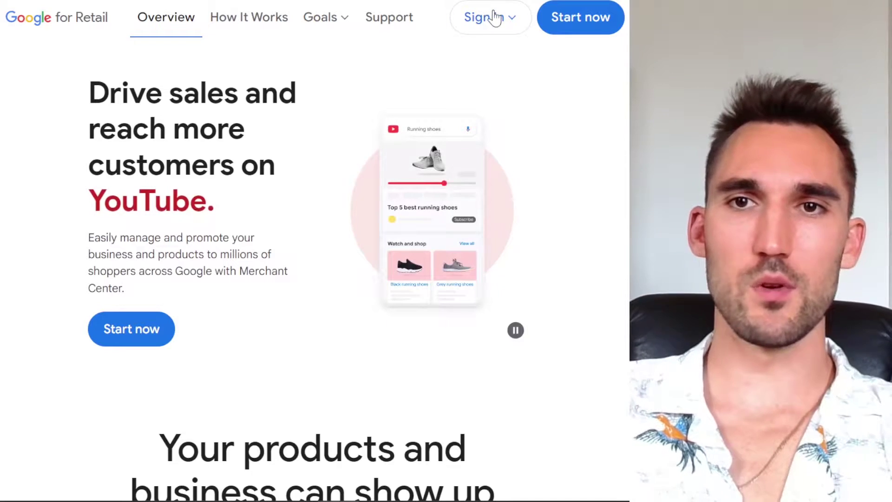
Step: Start Merchant Center sign-up: selling online at shop.nefariousracing.com, with no physical store
{"action": "left_click", "coordinate": [577, 19]}
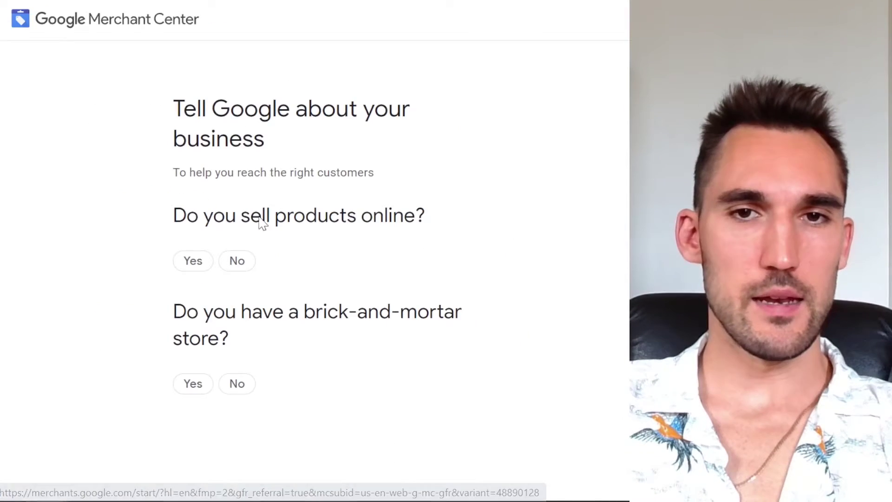
{"action": "left_click", "coordinate": [202, 264]}
{"action": "key", "text": "ctrl+minus"}
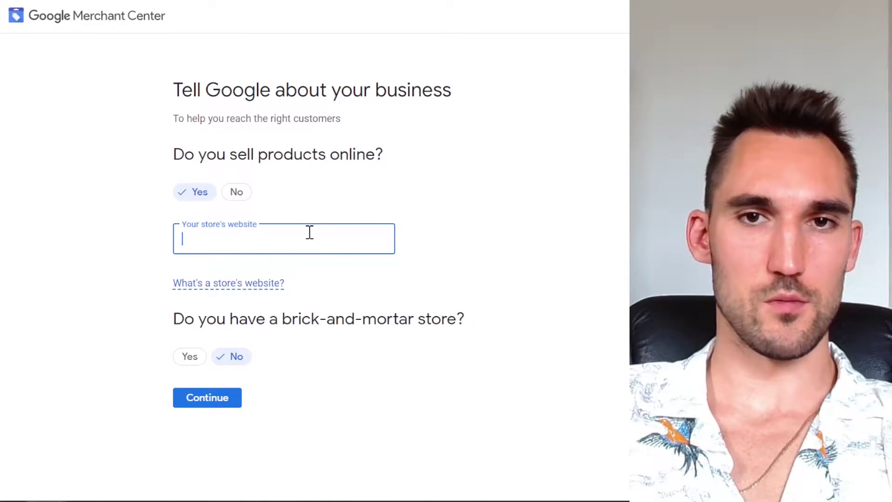
{"action": "type", "text": "https://shop.nefariousracing.com/"}
{"action": "left_click", "coordinate": [400, 456]}
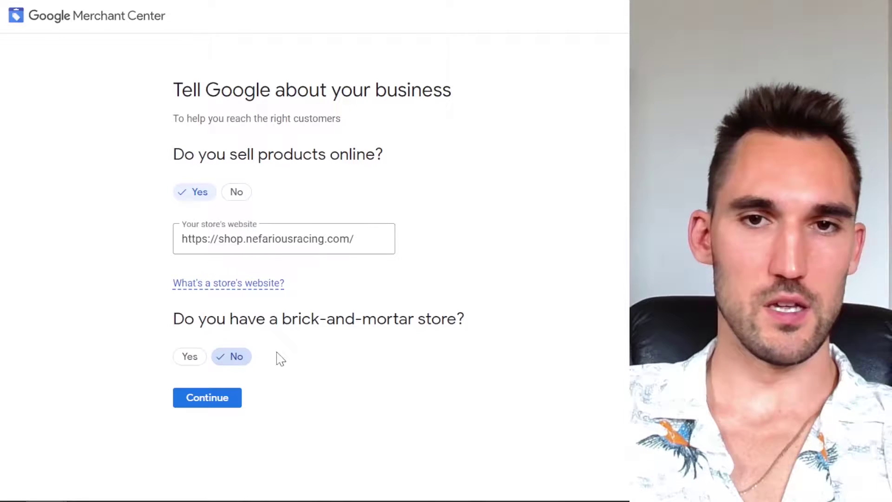
{"action": "left_click", "coordinate": [209, 401]}
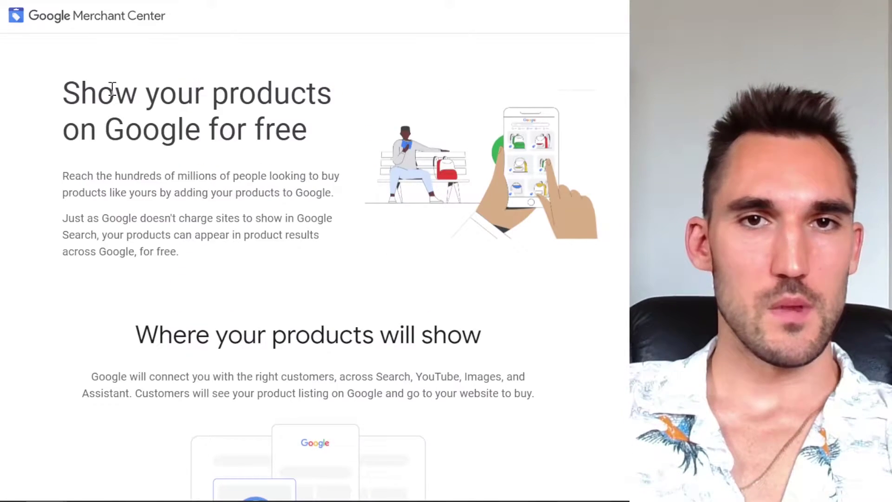
Step: Continue on to Merchant Center's business info form
{"action": "scroll", "coordinate": [301, 237], "scroll_direction": "down", "scroll_amount": 4}
{"action": "scroll", "coordinate": [281, 151], "scroll_direction": "up", "scroll_amount": 4}
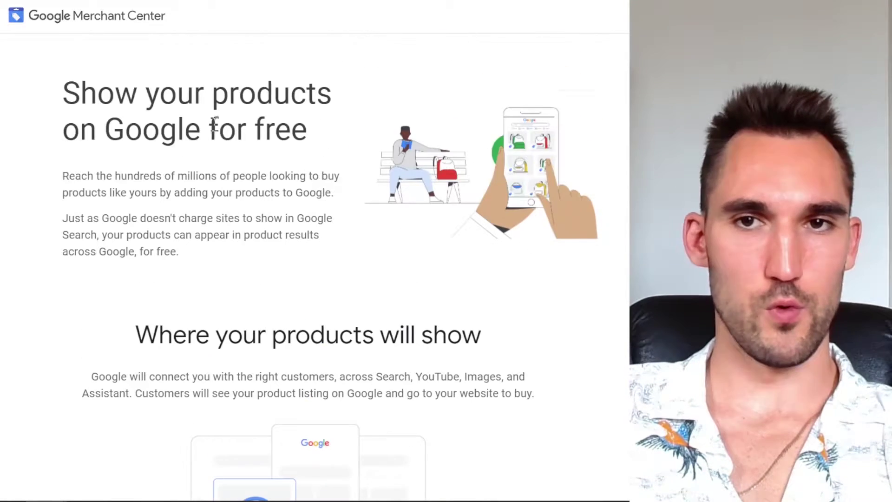
{"action": "scroll", "coordinate": [267, 225], "scroll_direction": "down", "scroll_amount": 12}
{"action": "left_click", "coordinate": [253, 418]}
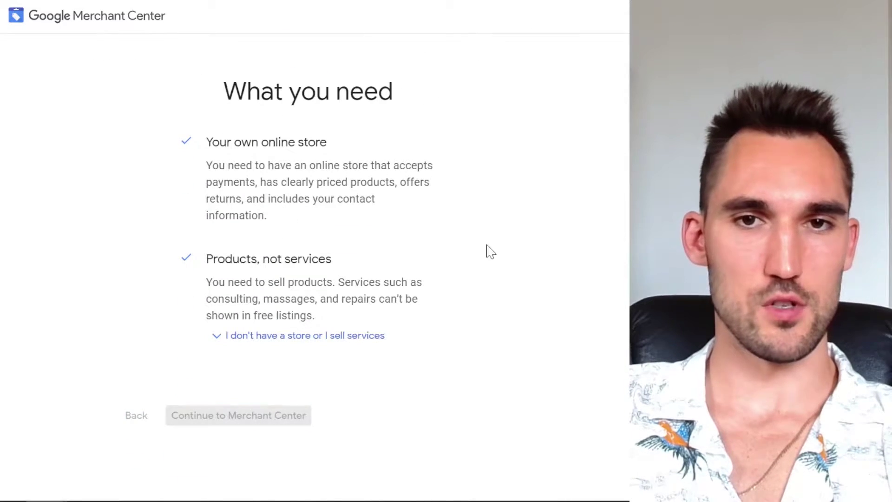
Step: Enter the business name Nefarious Racing, uncheck the tips and survey opt-ins, and create the account
{"action": "left_click", "coordinate": [240, 168]}
{"action": "type", "text": "Nefarious Racing"}
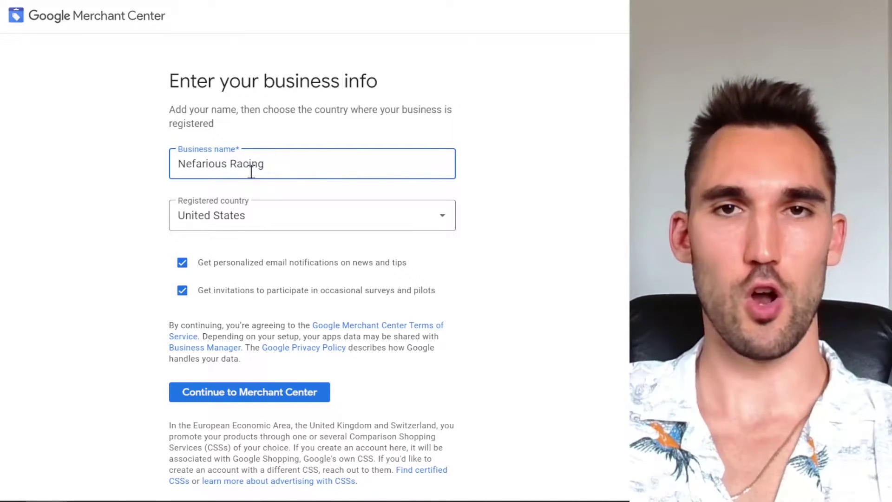
{"action": "left_click", "coordinate": [91, 180]}
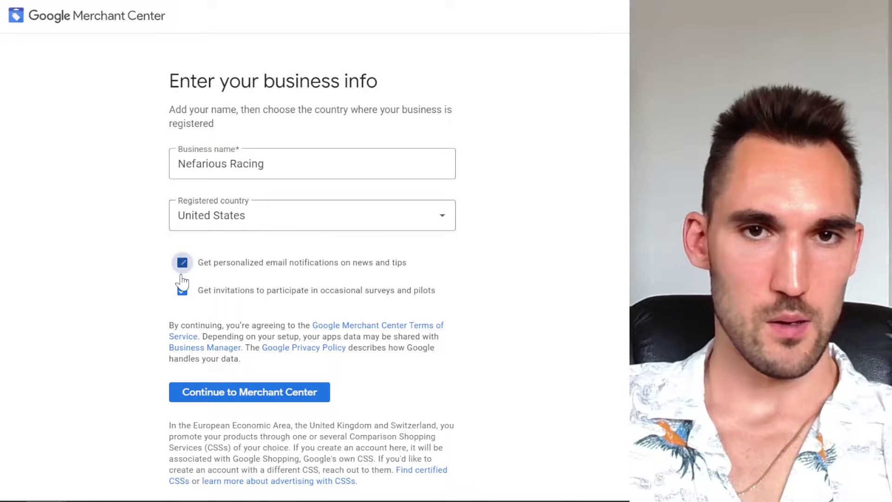
{"action": "left_click", "coordinate": [183, 262]}
{"action": "left_click", "coordinate": [182, 290]}
{"action": "scroll", "coordinate": [512, 281], "scroll_direction": "down", "scroll_amount": 1}
{"action": "left_click", "coordinate": [290, 365]}
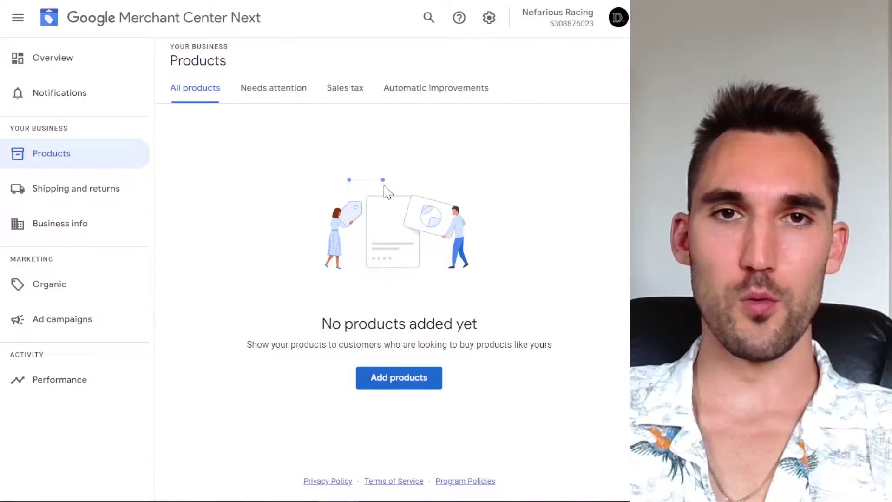
Step: After the Merchant Center overview, open Shopify's Google & YouTube channel by searching sales channels for 'gogle'
{"action": "left_click", "coordinate": [72, 65]}
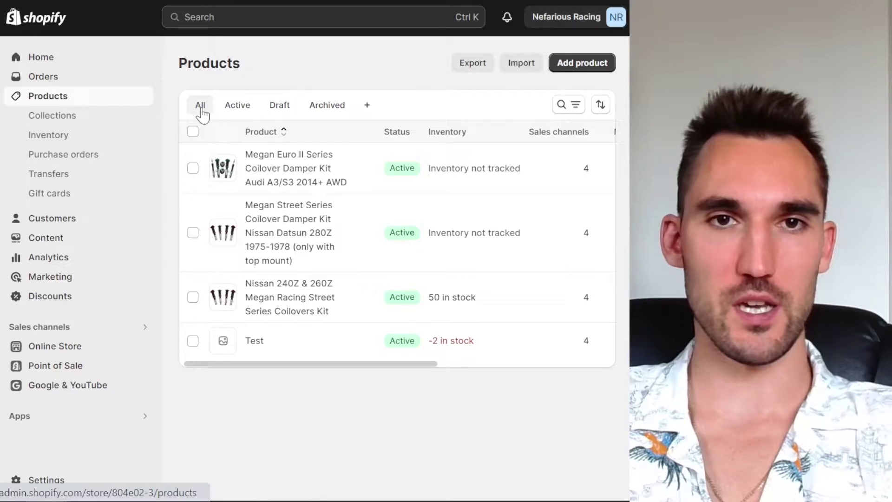
{"action": "left_click", "coordinate": [83, 352]}
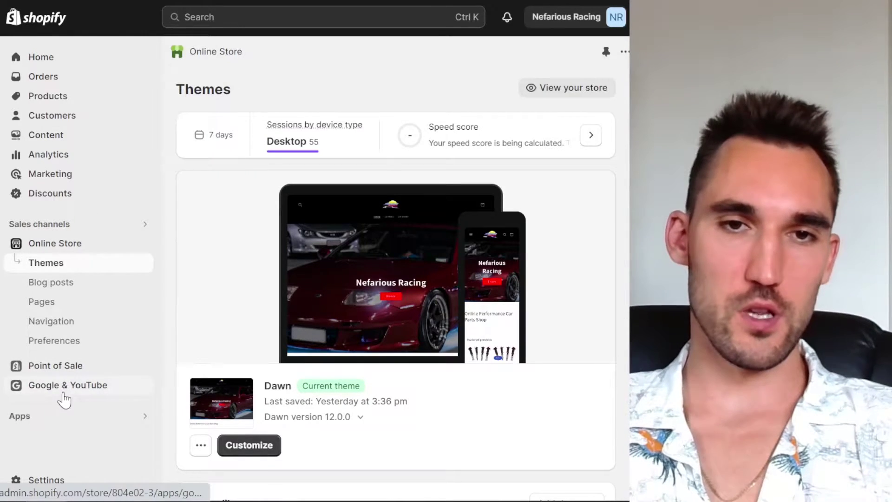
{"action": "left_click", "coordinate": [70, 226]}
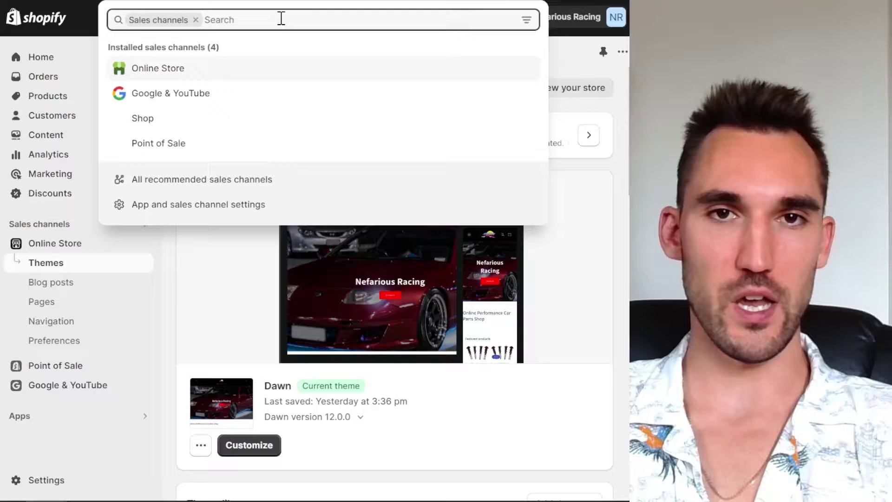
{"action": "type", "text": "go"}
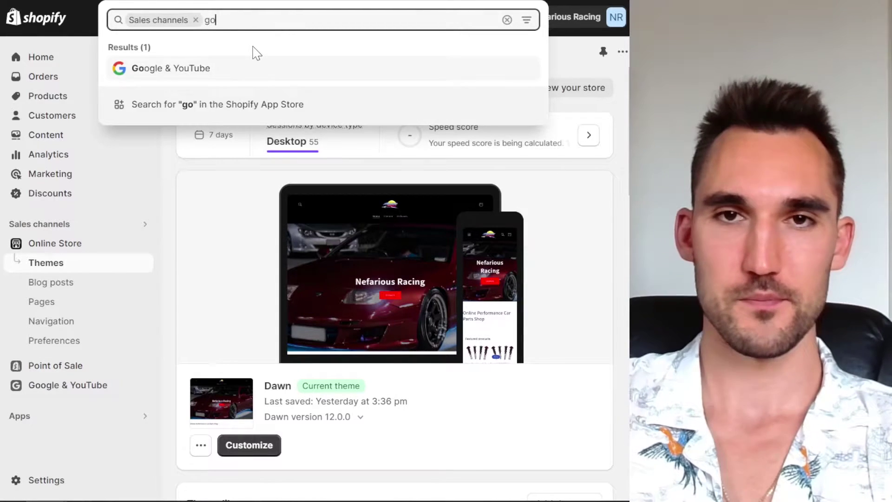
{"action": "type", "text": "gle"}
{"action": "key", "text": "Return"}
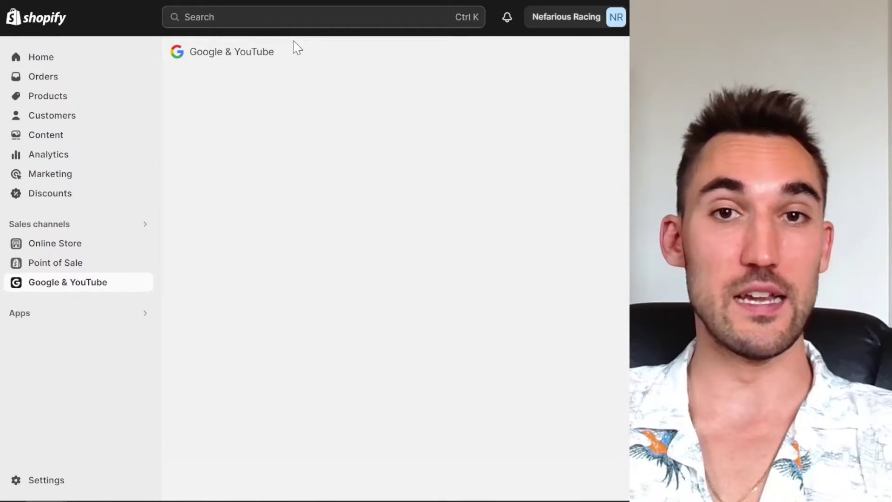
Step: Review the Google & YouTube page and connected Google account, then expand the store requirements checklist
{"action": "left_click_drag", "start_coordinate": [289, 55], "coordinate": [189, 64]}
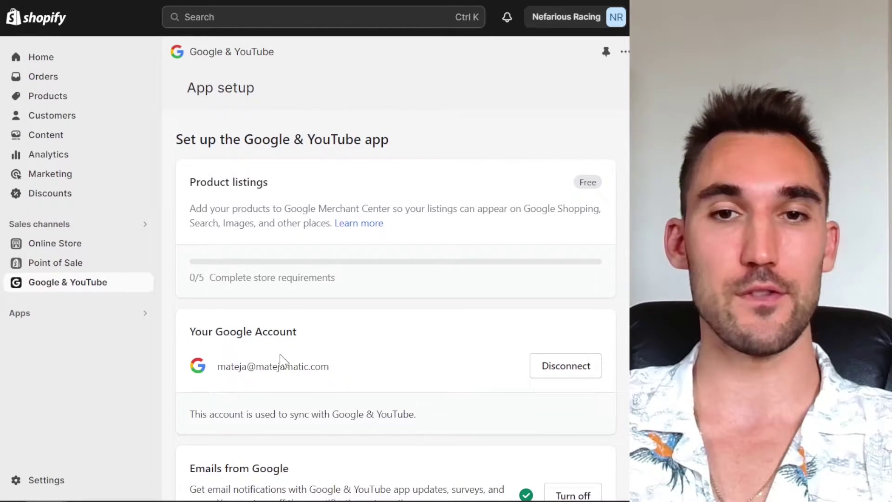
{"action": "left_click_drag", "start_coordinate": [347, 369], "coordinate": [216, 365]}
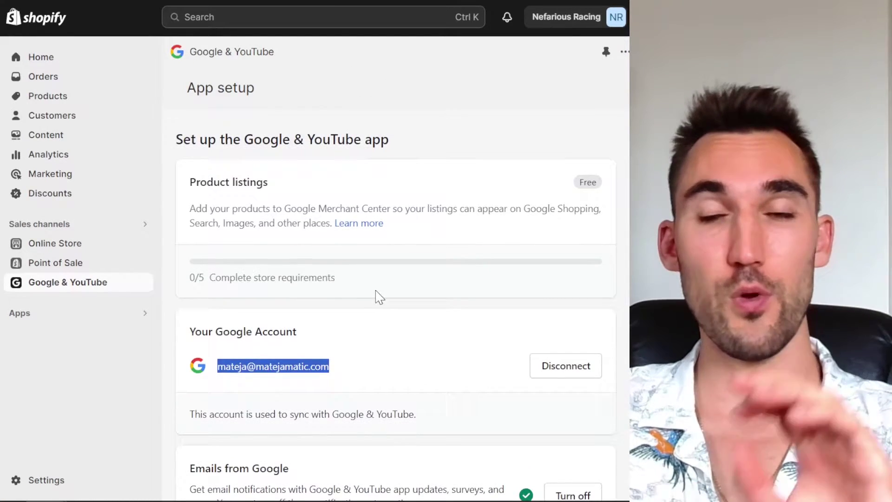
{"action": "left_click", "coordinate": [341, 376]}
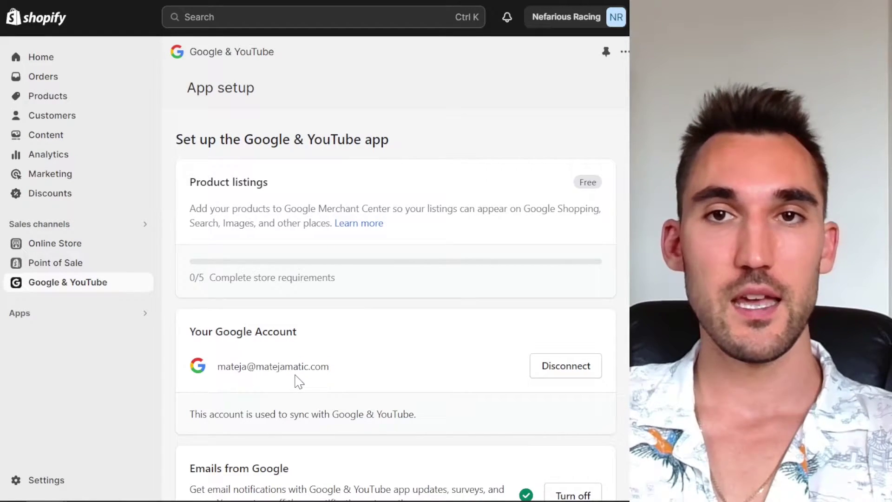
{"action": "scroll", "coordinate": [325, 300], "scroll_direction": "down", "scroll_amount": 1}
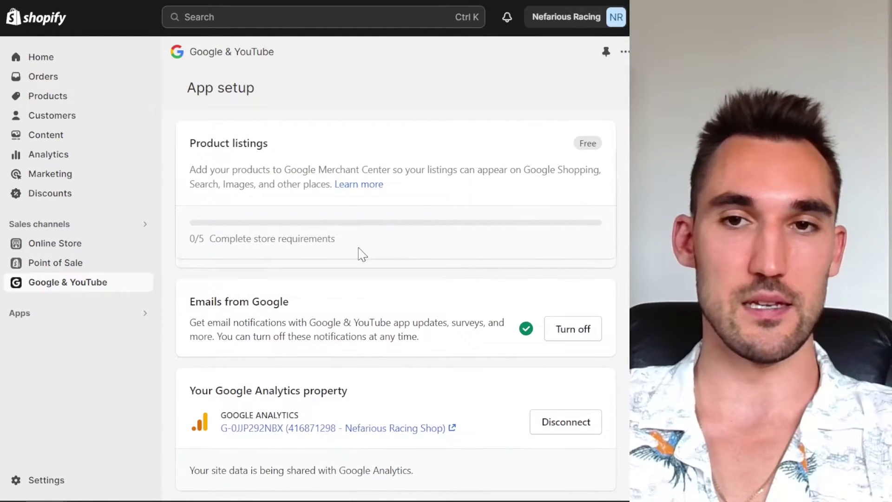
{"action": "left_click", "coordinate": [358, 232]}
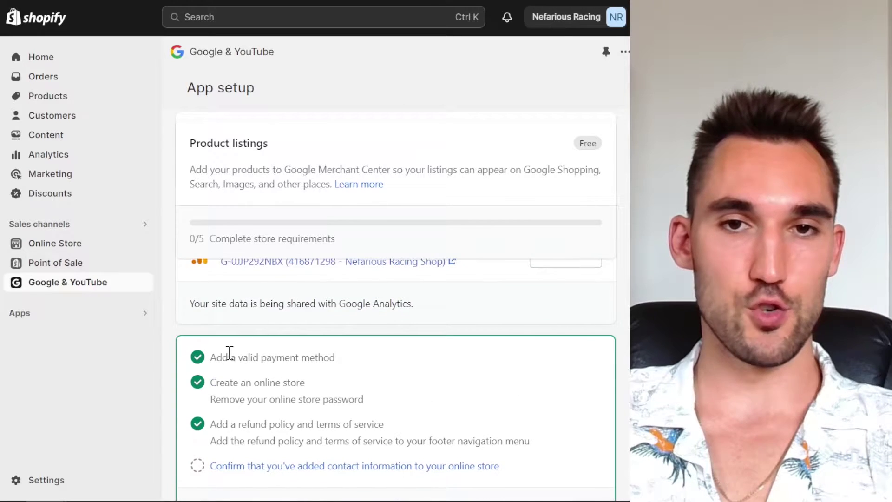
Step: Check the payment, online store and refund policy requirements, then confirm the store's contact information
{"action": "left_click_drag", "start_coordinate": [212, 354], "coordinate": [388, 360]}
{"action": "left_click", "coordinate": [243, 355]}
{"action": "left_click_drag", "start_coordinate": [216, 357], "coordinate": [393, 370]}
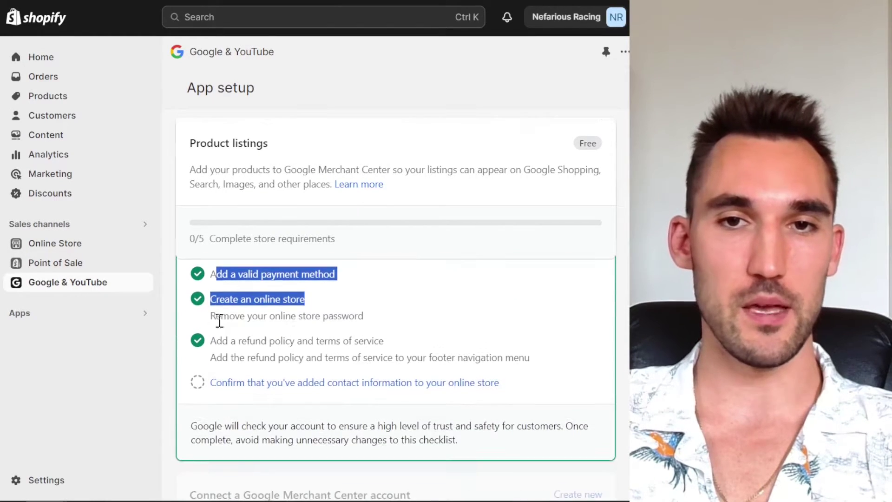
{"action": "left_click", "coordinate": [218, 321]}
{"action": "left_click_drag", "start_coordinate": [211, 299], "coordinate": [331, 313]}
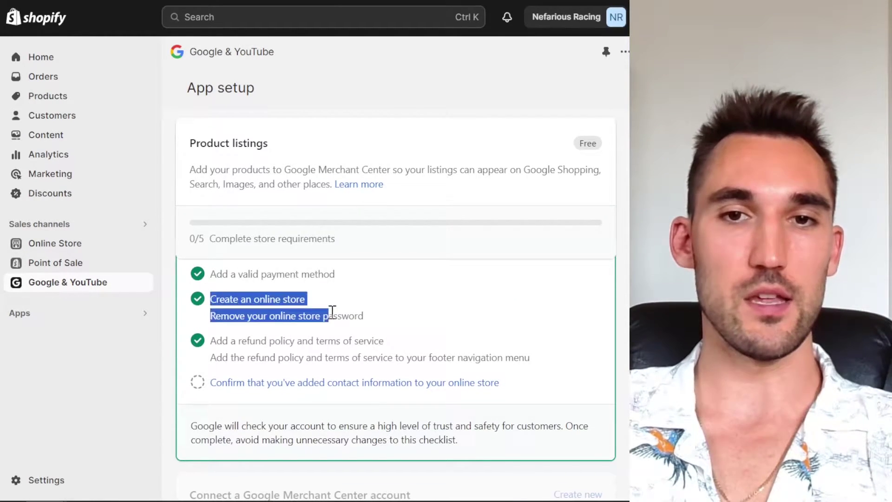
{"action": "left_click", "coordinate": [290, 339]}
{"action": "left_click_drag", "start_coordinate": [209, 334], "coordinate": [412, 348]}
{"action": "left_click", "coordinate": [411, 348]}
{"action": "scroll", "coordinate": [411, 348], "scroll_direction": "down", "scroll_amount": 2}
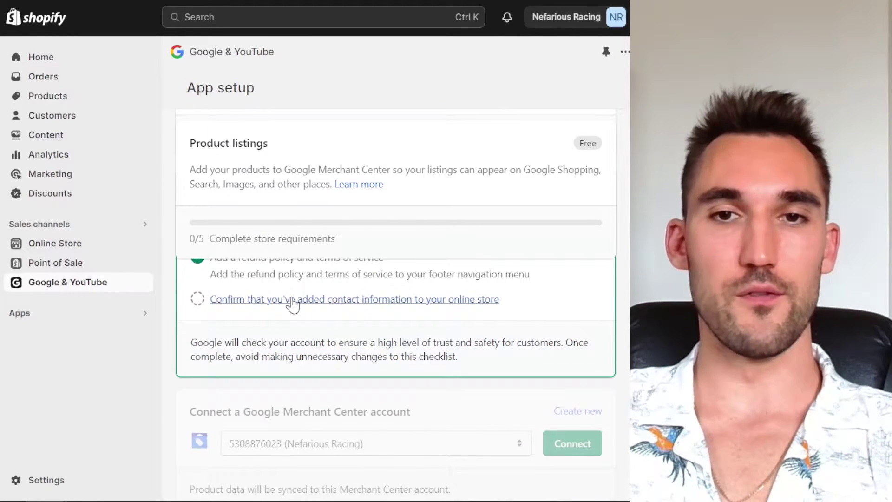
{"action": "left_click", "coordinate": [361, 302]}
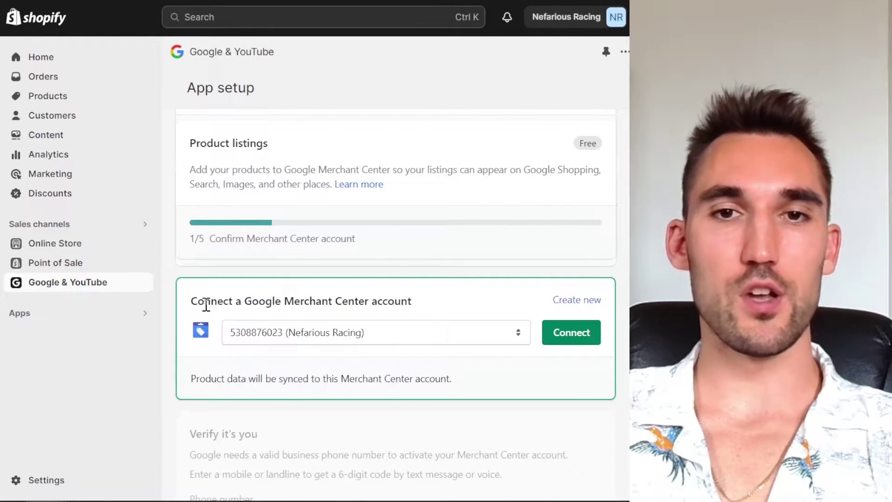
Step: Connect the Nefarious Racing Merchant Center account to the Google & YouTube channel
{"action": "left_click_drag", "start_coordinate": [192, 302], "coordinate": [428, 306]}
{"action": "left_click", "coordinate": [428, 307]}
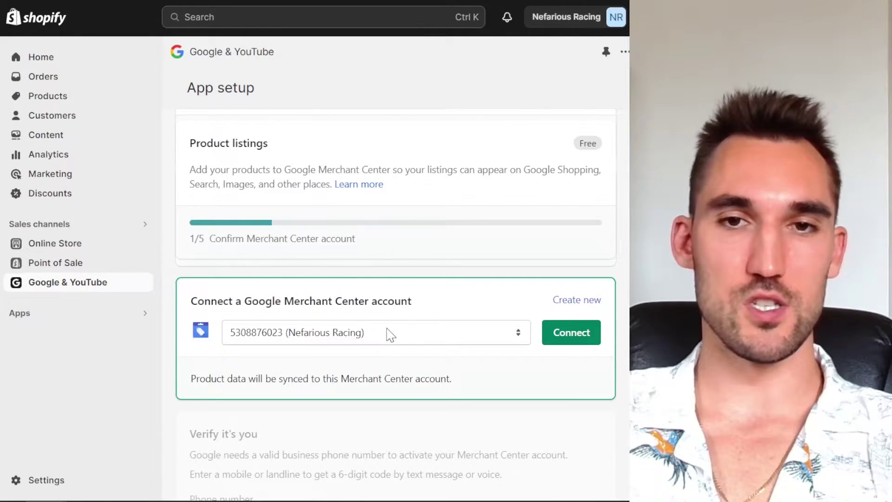
{"action": "left_click", "coordinate": [338, 333]}
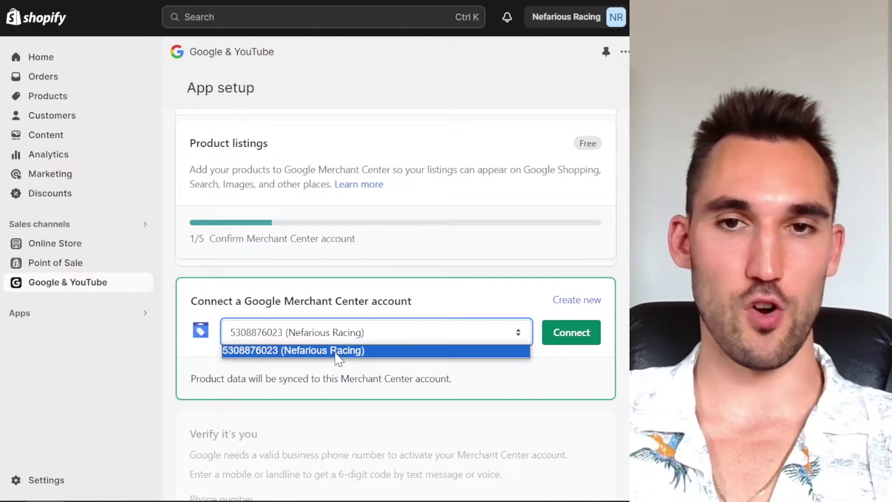
{"action": "left_click", "coordinate": [338, 353]}
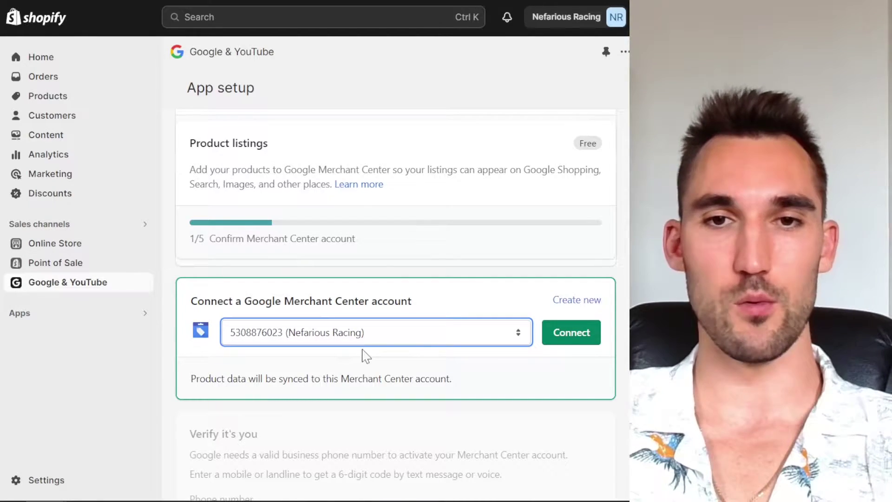
{"action": "left_click", "coordinate": [573, 335]}
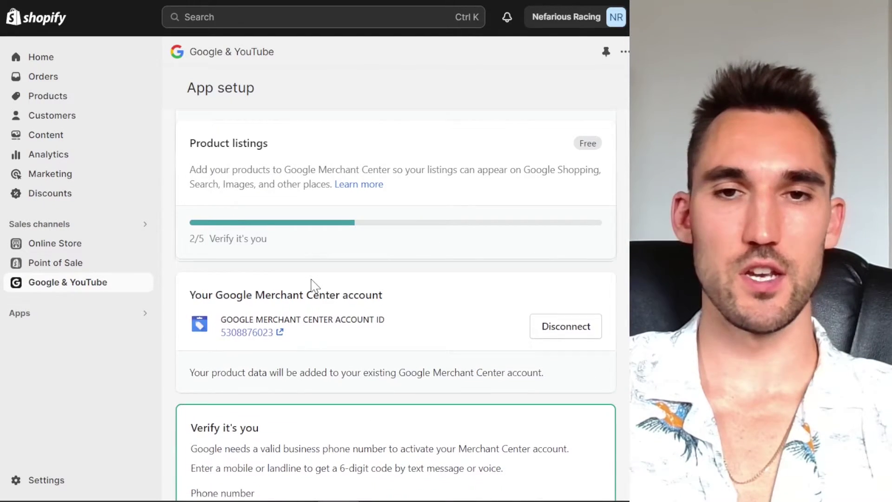
Step: Request the phone verification code again, reaching Merchant Center's Verify your phone number page
{"action": "scroll", "coordinate": [279, 325], "scroll_direction": "down", "scroll_amount": 3}
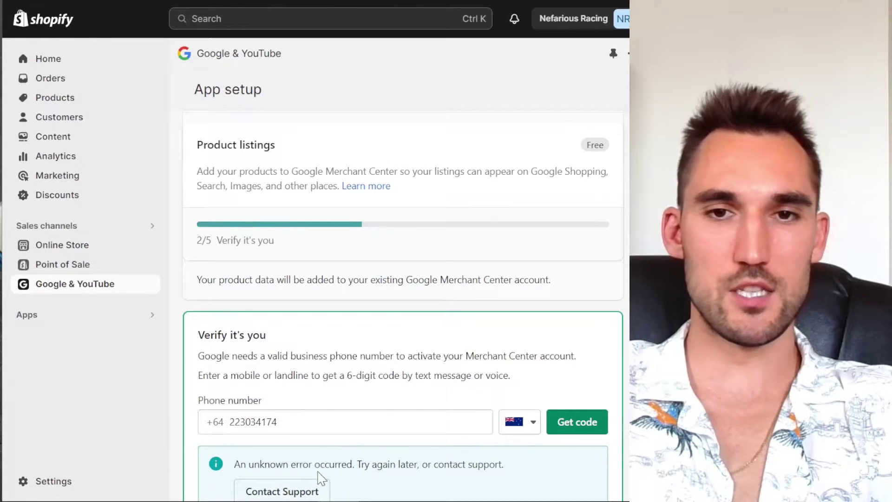
{"action": "scroll", "coordinate": [335, 419], "scroll_direction": "down", "scroll_amount": 3}
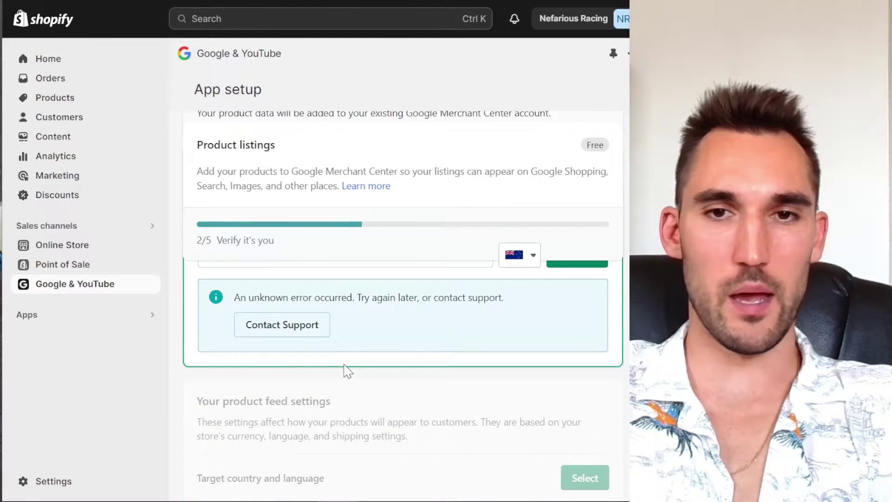
{"action": "scroll", "coordinate": [465, 399], "scroll_direction": "up", "scroll_amount": 2}
{"action": "left_click", "coordinate": [596, 339]}
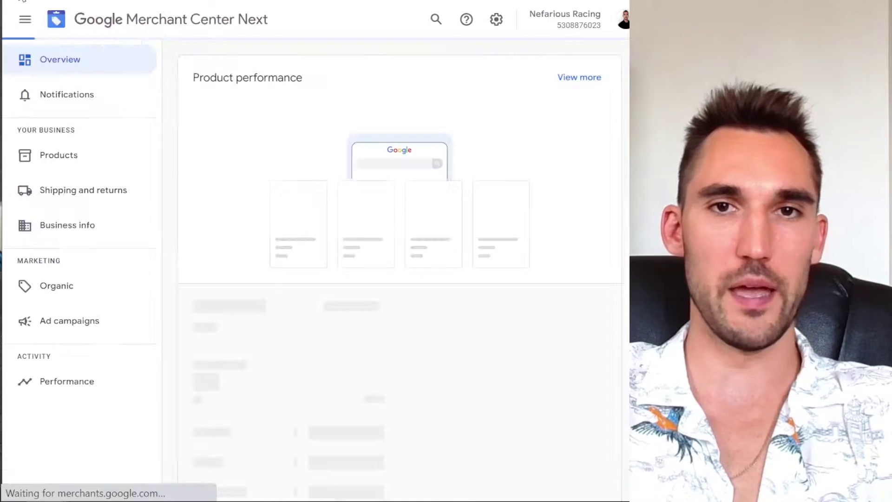
Step: Enter the business phone number, submit it for verification, and return to the Shopify setup
{"action": "left_click_drag", "start_coordinate": [214, 230], "coordinate": [428, 234]}
{"action": "left_click", "coordinate": [588, 230]}
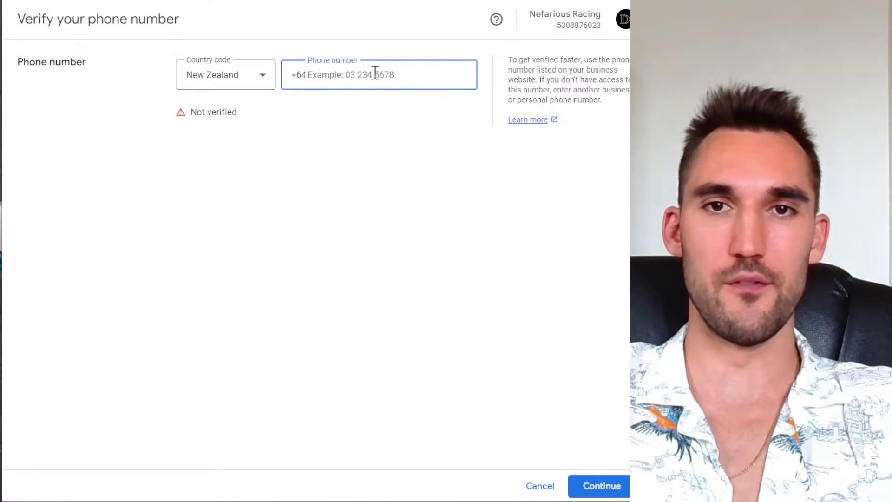
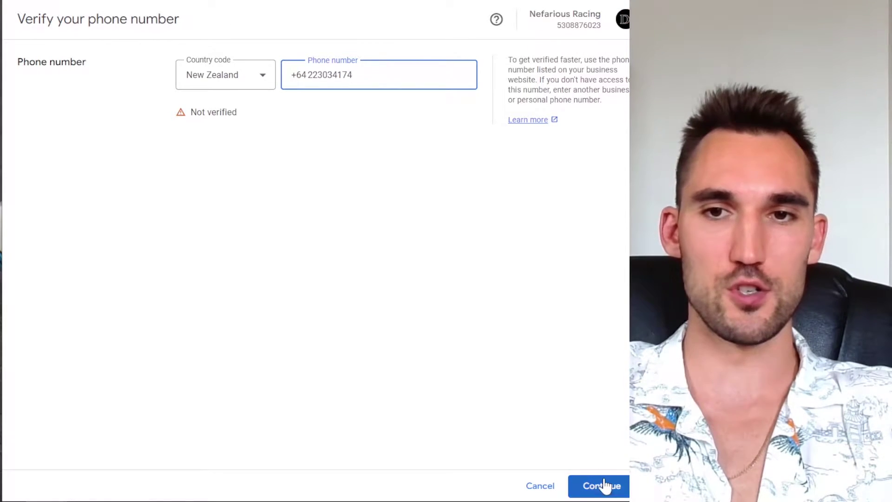
{"action": "left_click", "coordinate": [603, 485]}
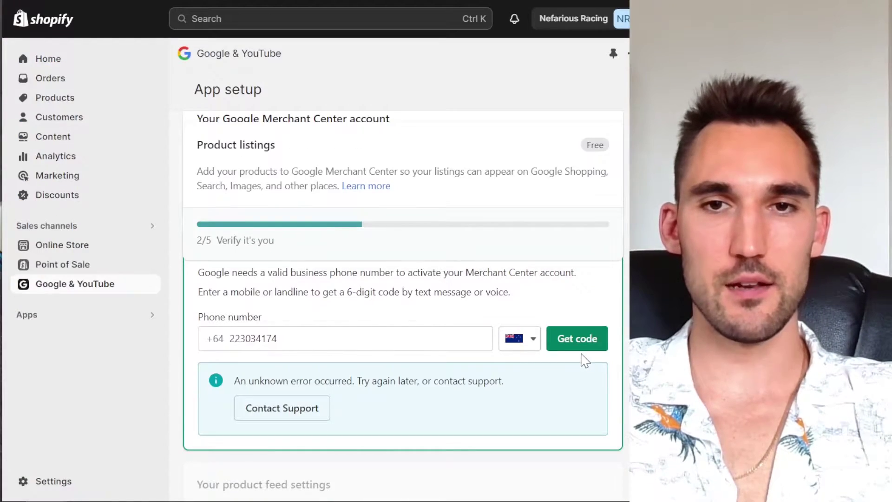
{"action": "left_click", "coordinate": [577, 339]}
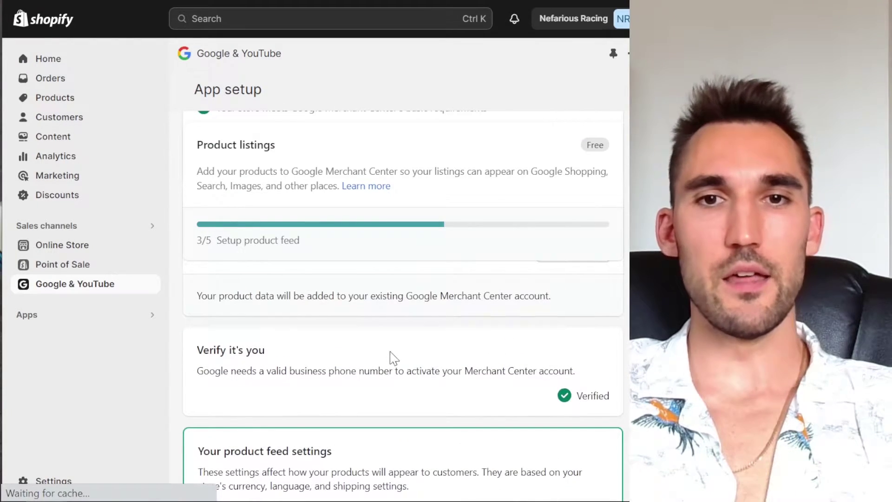
Step: Set the product feed's target country and language to United States and English
{"action": "left_click_drag", "start_coordinate": [251, 371], "coordinate": [484, 382]}
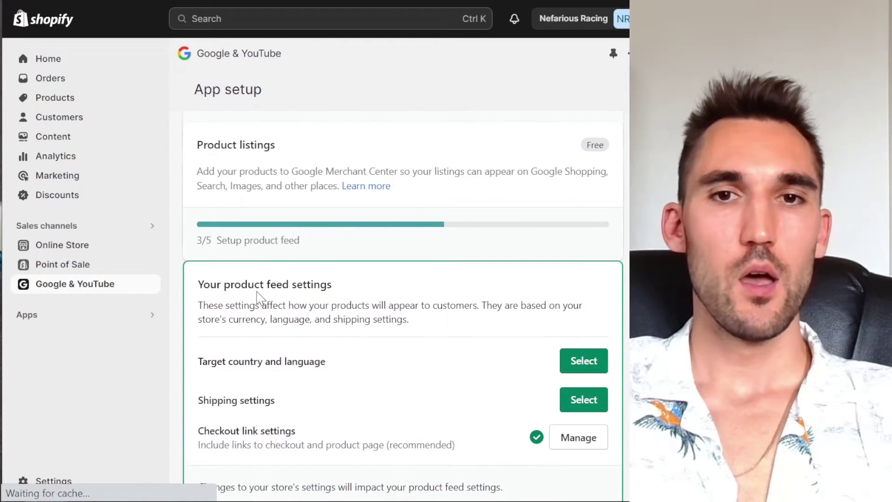
{"action": "left_click_drag", "start_coordinate": [199, 283], "coordinate": [378, 305]}
{"action": "left_click", "coordinate": [358, 313]}
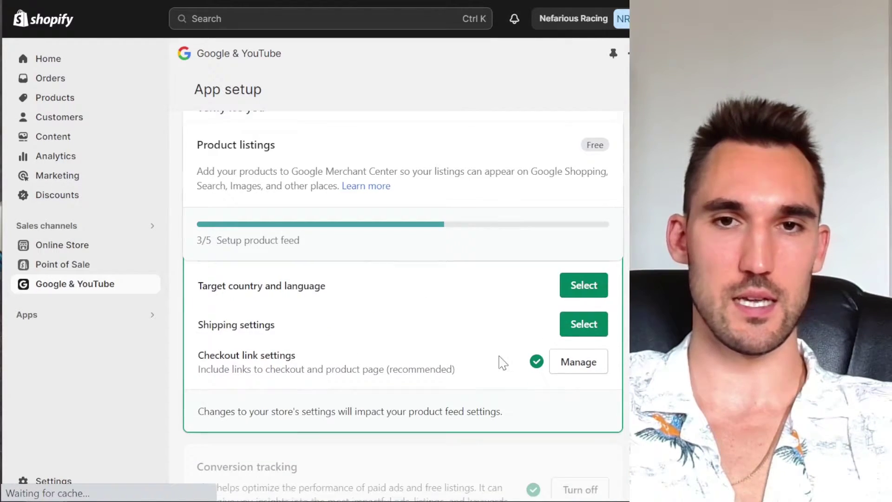
{"action": "left_click", "coordinate": [593, 284]}
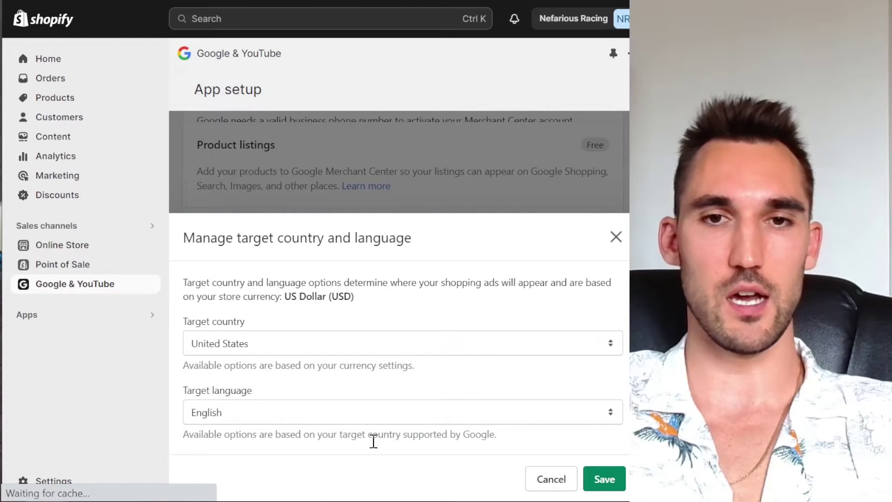
{"action": "left_click", "coordinate": [607, 477]}
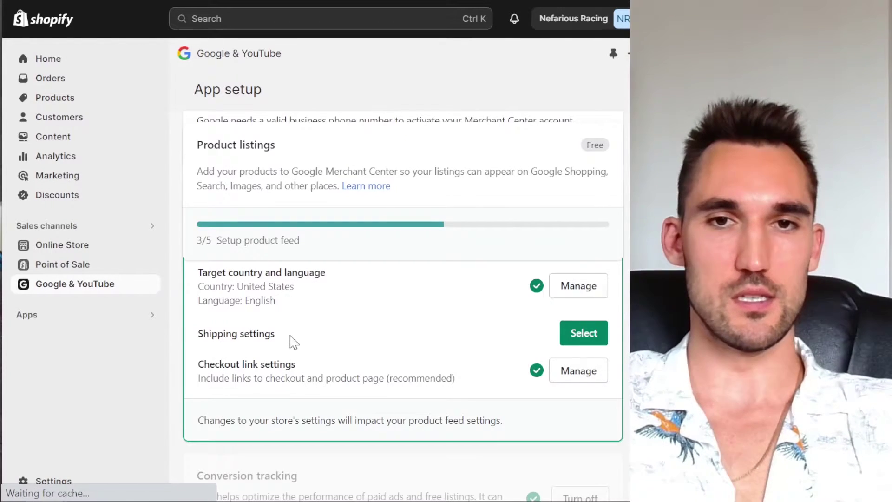
Step: Keep shipping settings on Automatically import and save them
{"action": "left_click", "coordinate": [583, 332]}
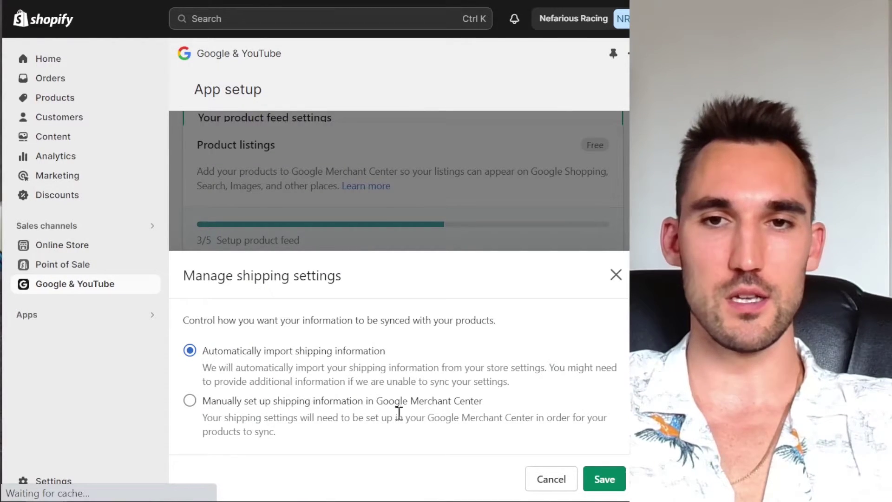
{"action": "left_click", "coordinate": [294, 409]}
{"action": "left_click", "coordinate": [274, 354]}
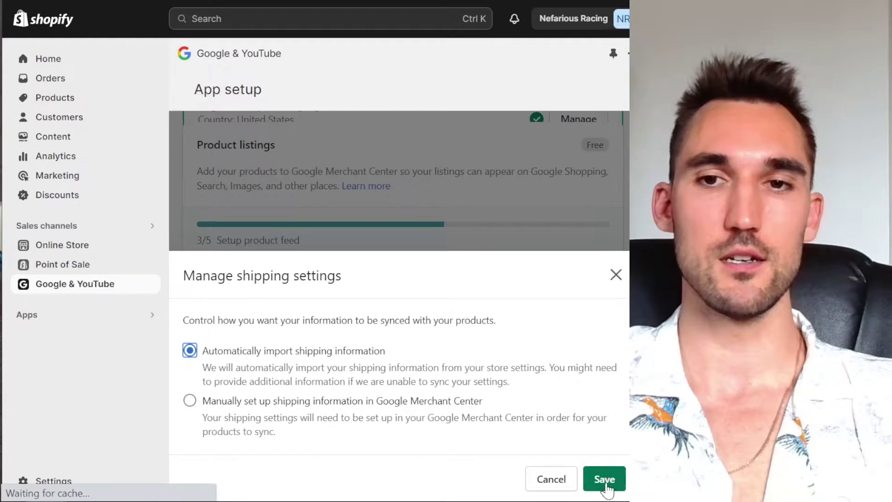
{"action": "left_click", "coordinate": [605, 479]}
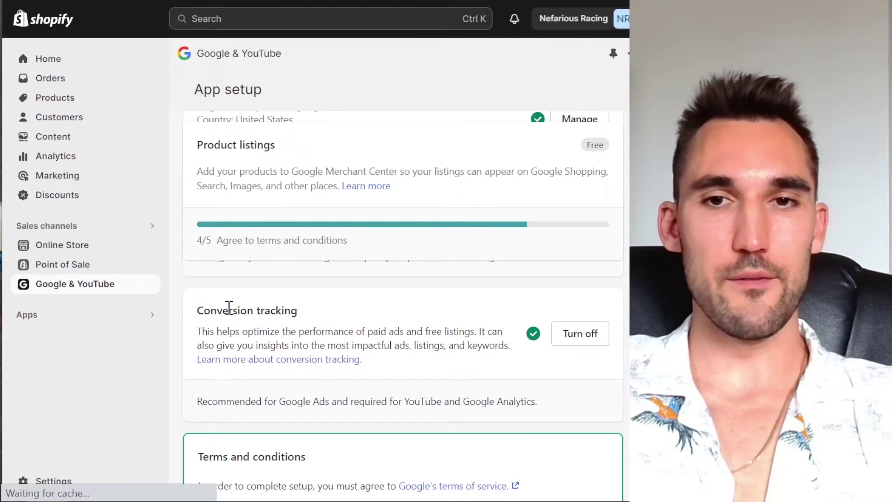
Step: Tick 'I have read and agree to the terms' and complete the channel setup
{"action": "left_click_drag", "start_coordinate": [197, 310], "coordinate": [309, 319]}
{"action": "left_click", "coordinate": [345, 328]}
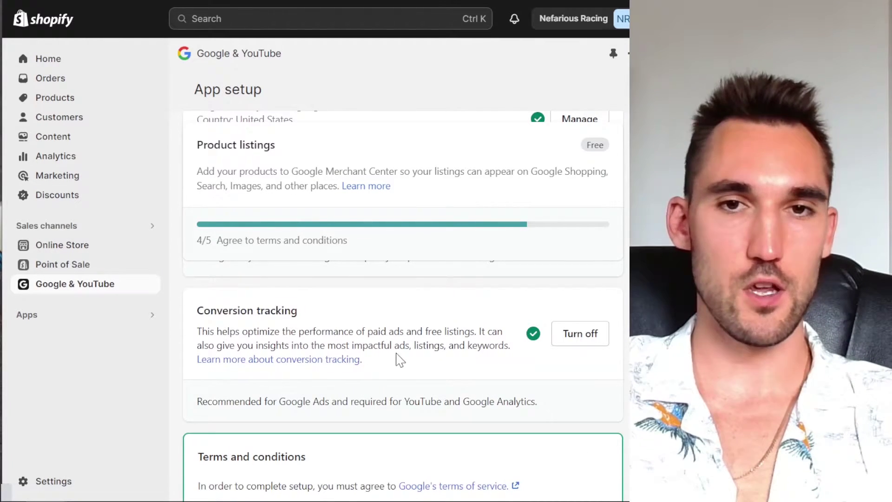
{"action": "scroll", "coordinate": [399, 360], "scroll_direction": "up", "scroll_amount": 3}
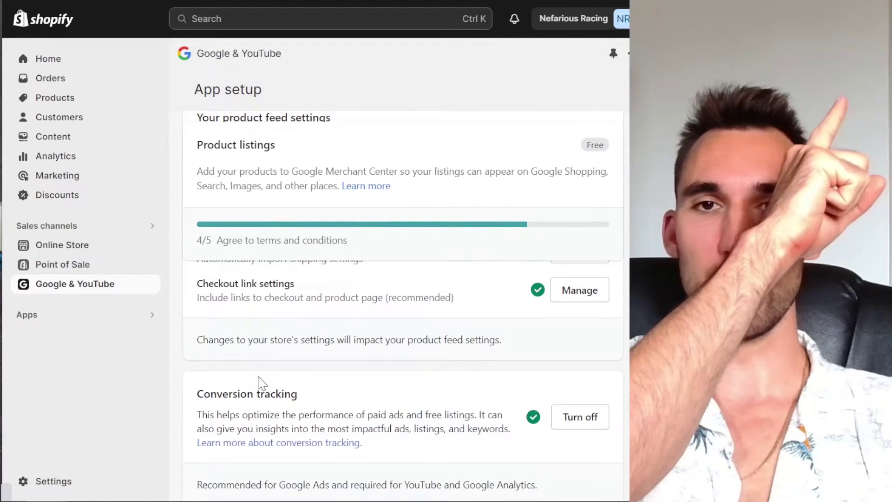
{"action": "scroll", "coordinate": [262, 382], "scroll_direction": "down", "scroll_amount": 4}
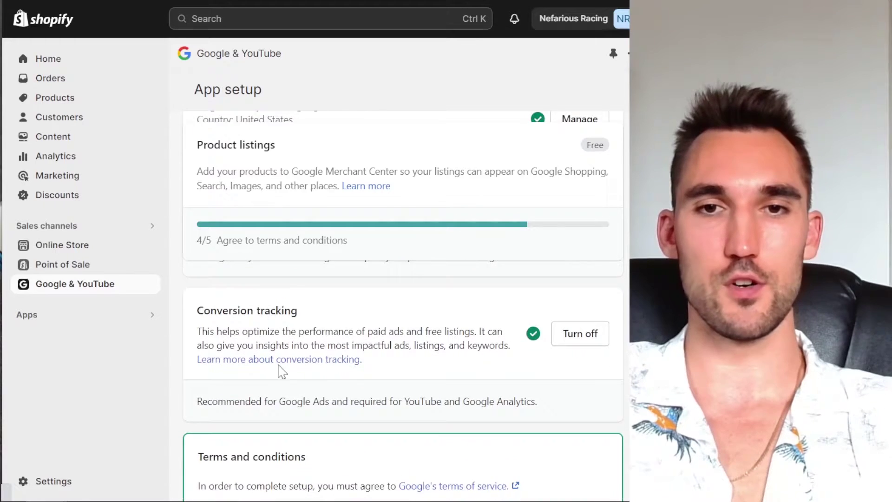
{"action": "left_click", "coordinate": [204, 398]}
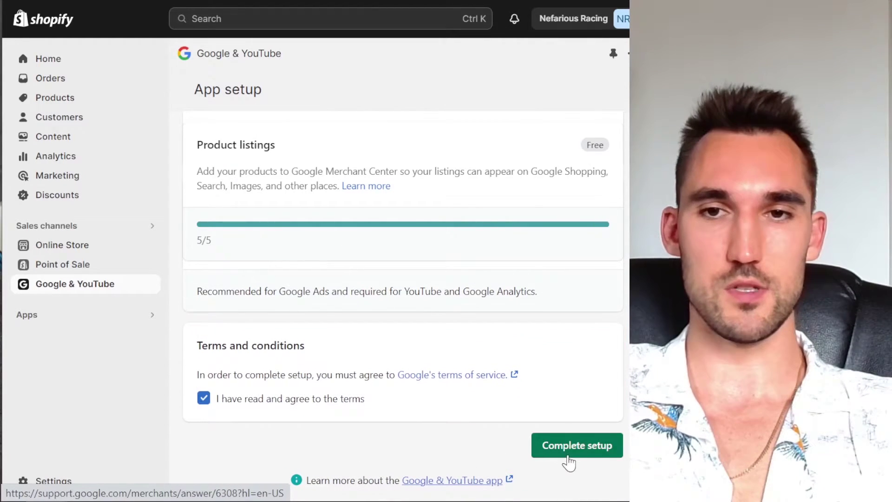
{"action": "left_click", "coordinate": [569, 458]}
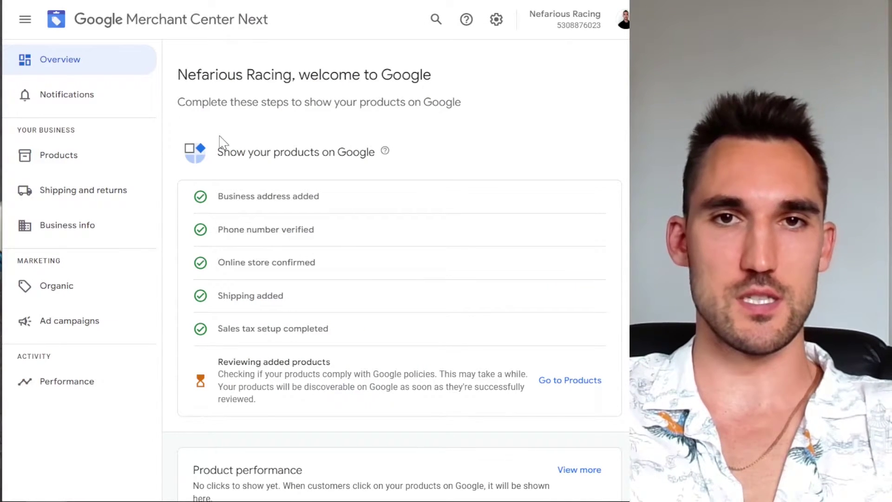
Step: Open Products and scroll the All products table to inspect the coilover kits and Test product
{"action": "left_click", "coordinate": [45, 163]}
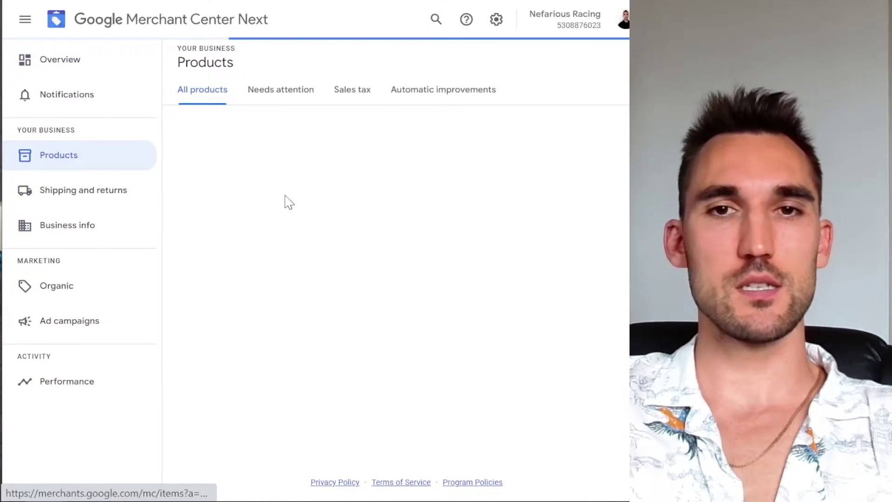
{"action": "scroll", "coordinate": [353, 325], "scroll_direction": "down", "scroll_amount": 1}
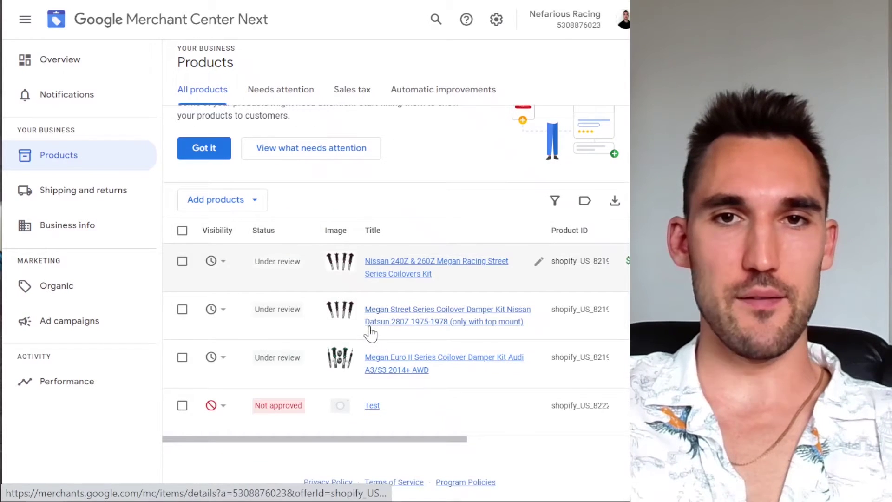
{"action": "left_click_drag", "start_coordinate": [439, 440], "coordinate": [303, 404]}
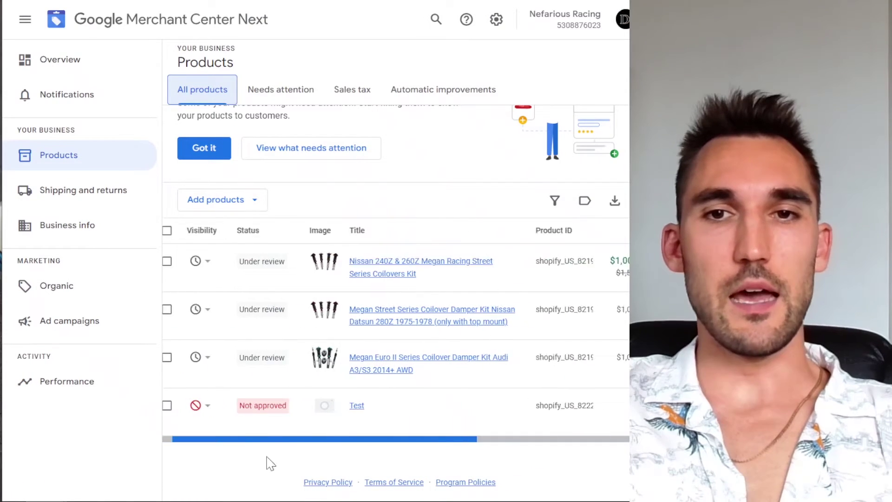
{"action": "left_click_drag", "start_coordinate": [201, 473], "coordinate": [391, 480]}
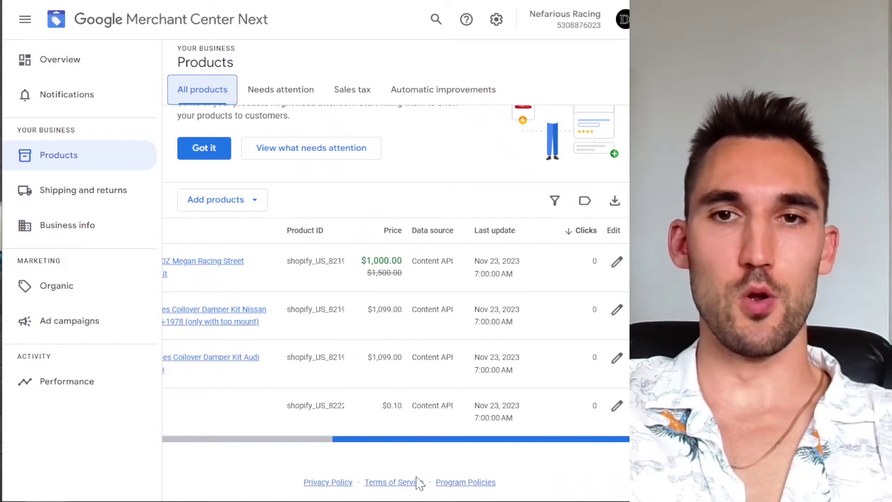
{"action": "left_click_drag", "start_coordinate": [409, 439], "coordinate": [264, 442]}
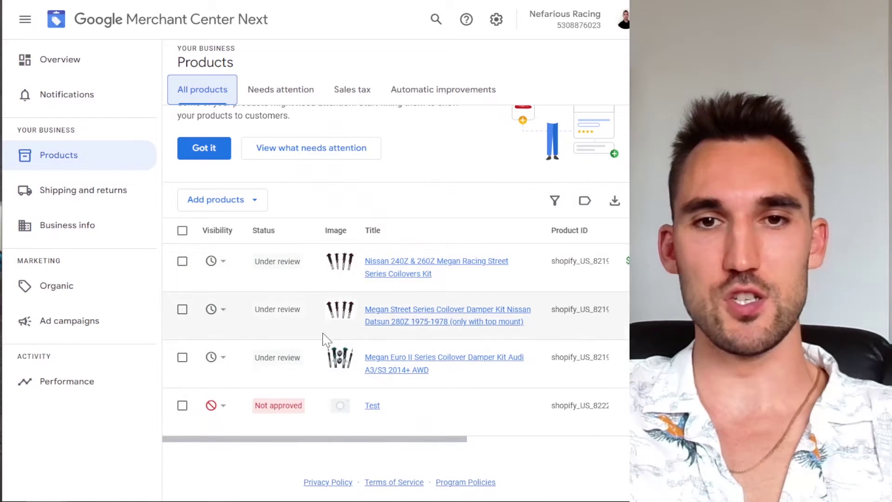
{"action": "scroll", "coordinate": [322, 335], "scroll_direction": "up", "scroll_amount": 1}
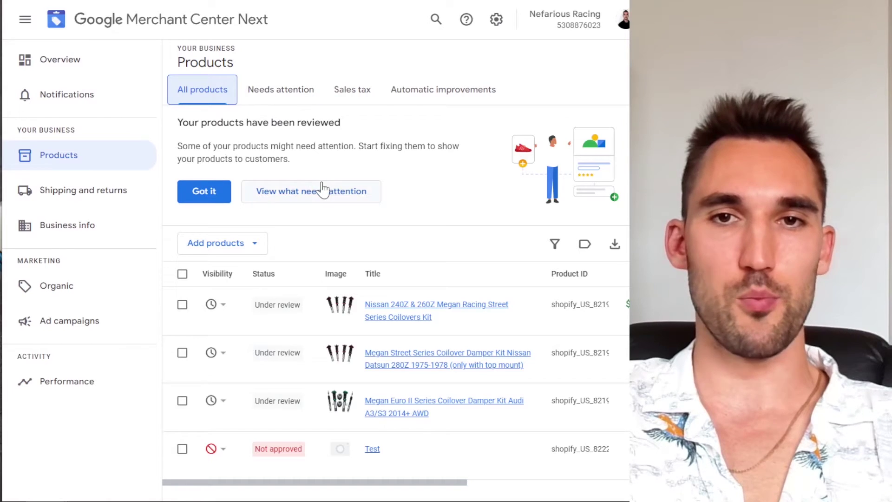
Step: Open Needs attention and review the missing image link and missing GTIN/MPN/brand fixes
{"action": "left_click", "coordinate": [311, 195]}
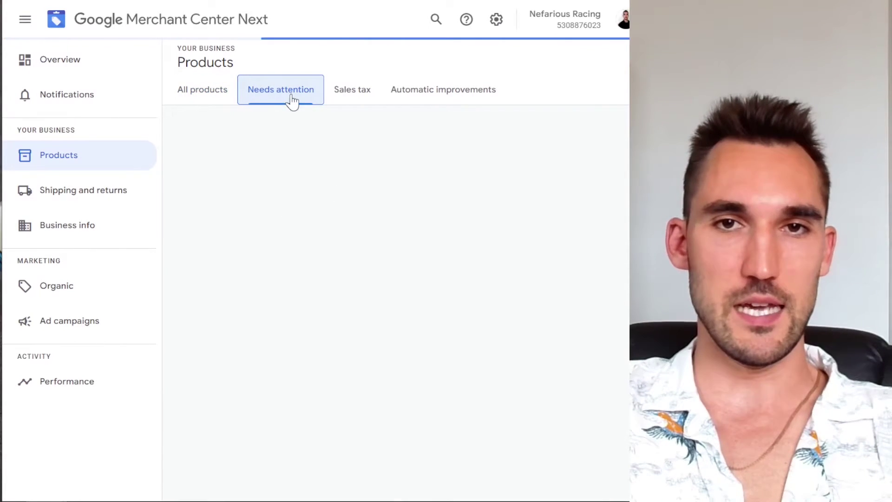
{"action": "scroll", "coordinate": [297, 325], "scroll_direction": "down", "scroll_amount": 2}
{"action": "scroll", "coordinate": [311, 283], "scroll_direction": "up", "scroll_amount": 2}
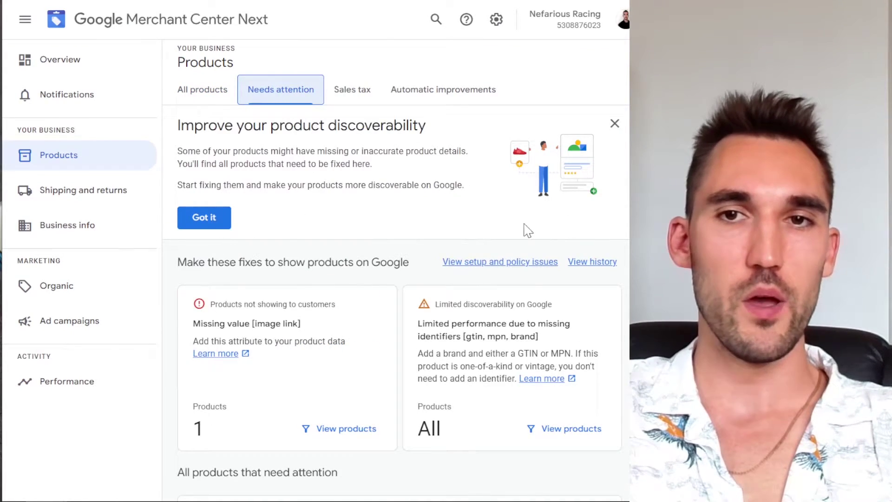
{"action": "scroll", "coordinate": [409, 339], "scroll_direction": "down", "scroll_amount": 4}
{"action": "scroll", "coordinate": [374, 403], "scroll_direction": "up", "scroll_amount": 4}
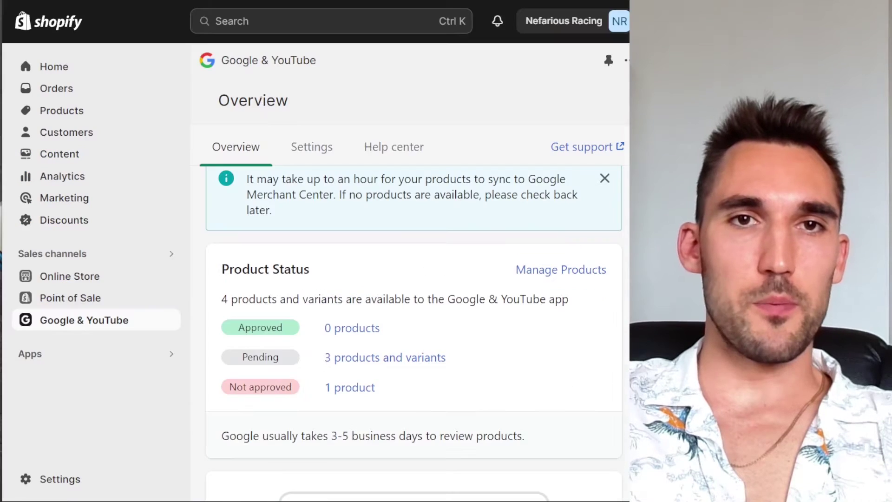
Step: Open the bulk editor for the Google & YouTube channel's products
{"action": "scroll", "coordinate": [379, 247], "scroll_direction": "down", "scroll_amount": 3}
{"action": "scroll", "coordinate": [572, 341], "scroll_direction": "up", "scroll_amount": 3}
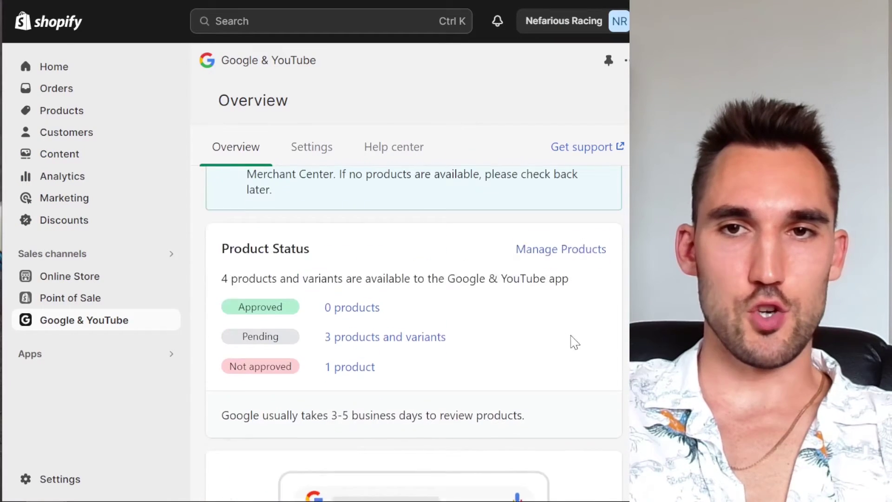
{"action": "left_click", "coordinate": [583, 273]}
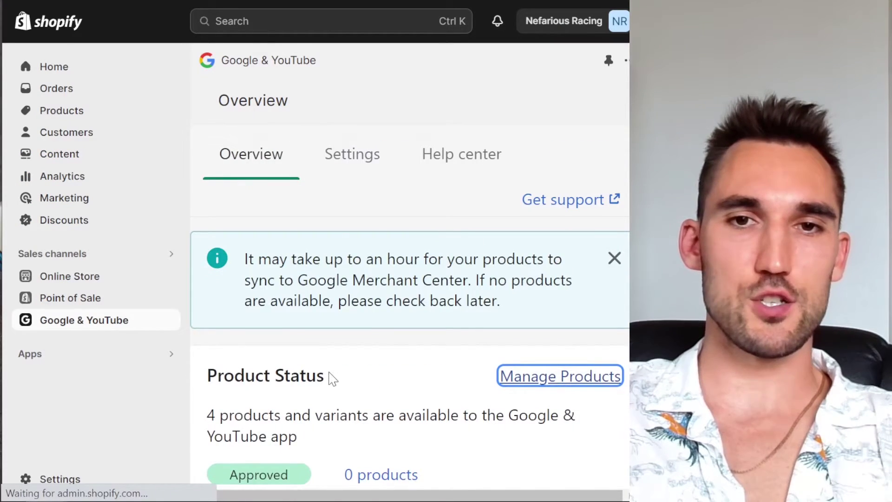
{"action": "scroll", "coordinate": [339, 360], "scroll_direction": "down", "scroll_amount": 2}
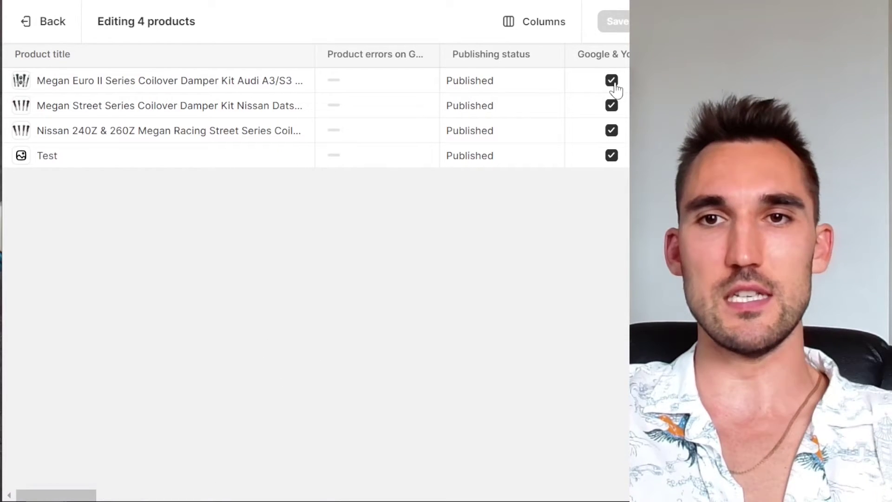
Step: Untick Test, keep Megan Euro II, Megan Street Series and Nissan 240Z & 260Z kits syncing, and save
{"action": "left_click", "coordinate": [612, 81]}
{"action": "left_click", "coordinate": [619, 113]}
{"action": "left_click", "coordinate": [618, 113]}
{"action": "left_click", "coordinate": [619, 132]}
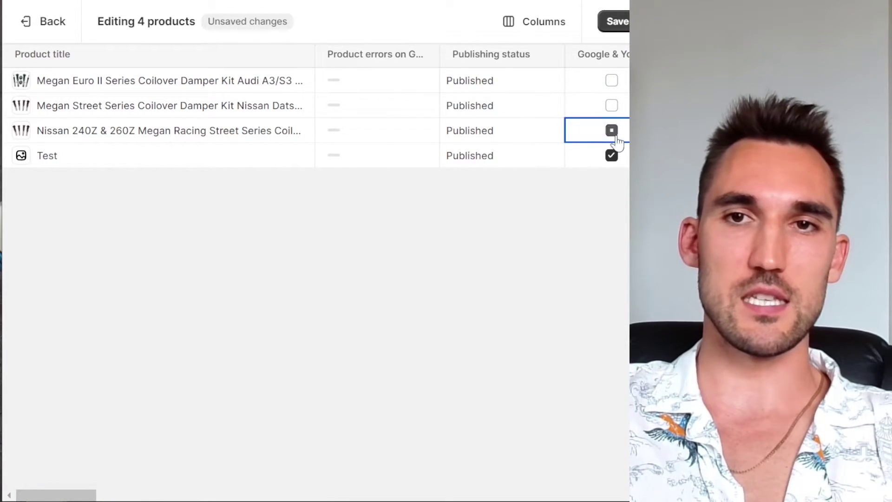
{"action": "left_click", "coordinate": [612, 157]}
{"action": "left_click", "coordinate": [612, 130]}
{"action": "left_click", "coordinate": [612, 105]}
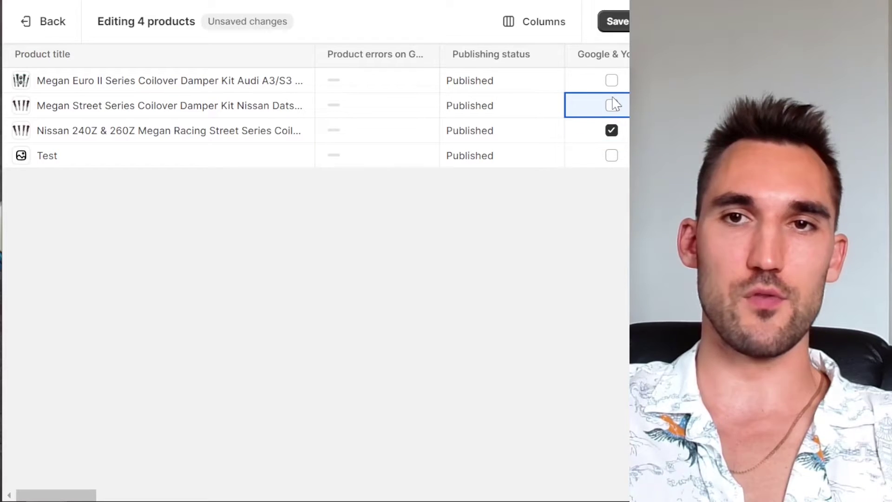
{"action": "left_click", "coordinate": [611, 80]}
{"action": "left_click", "coordinate": [612, 106]}
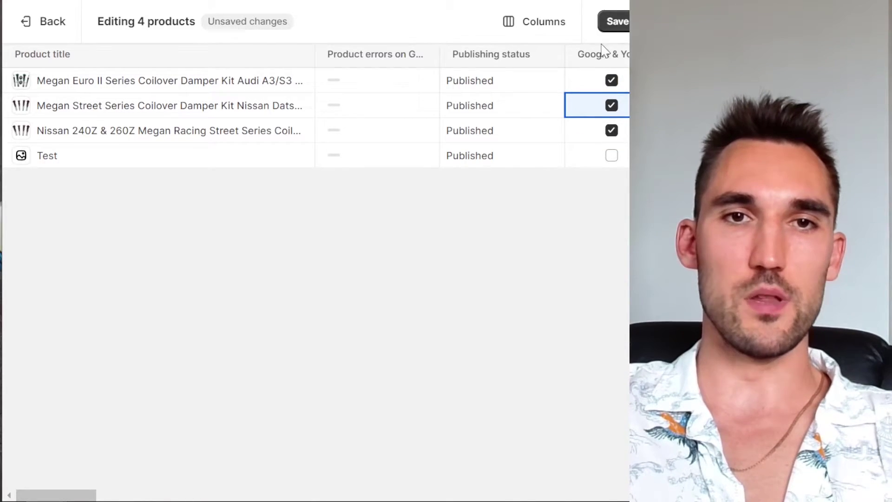
{"action": "left_click", "coordinate": [614, 25]}
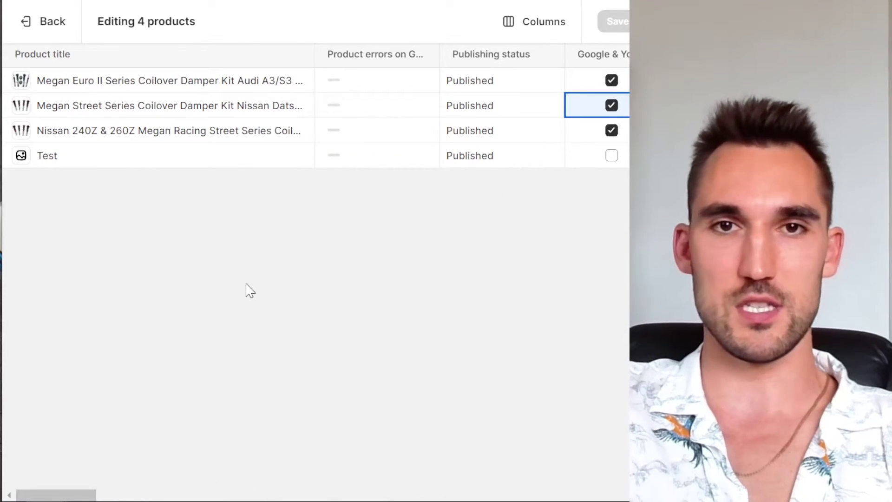
{"action": "left_click", "coordinate": [50, 37]}
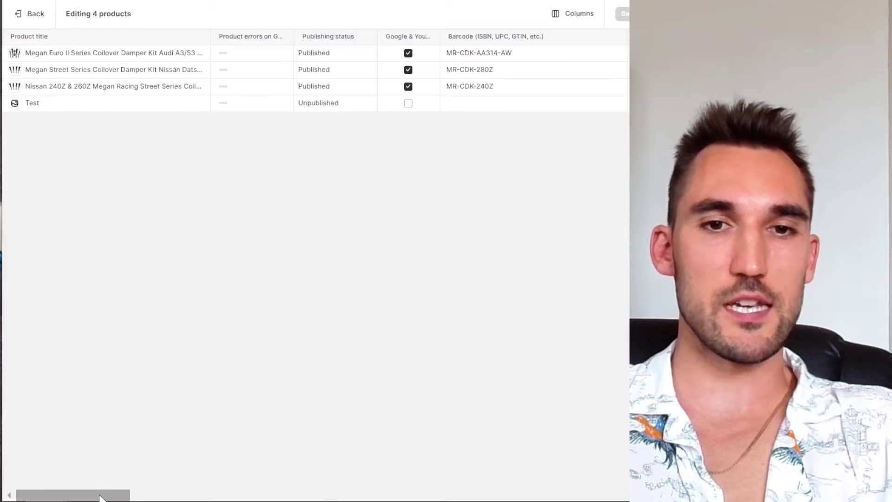
Step: Open the first product's Age group dropdown and close it without choosing a value
{"action": "left_click_drag", "start_coordinate": [102, 496], "coordinate": [187, 500]}
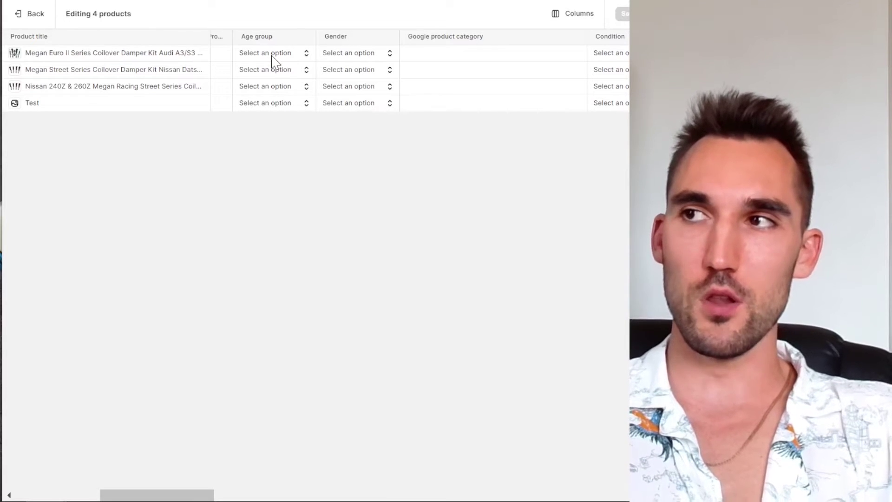
{"action": "left_click", "coordinate": [273, 57]}
{"action": "left_click", "coordinate": [282, 55]}
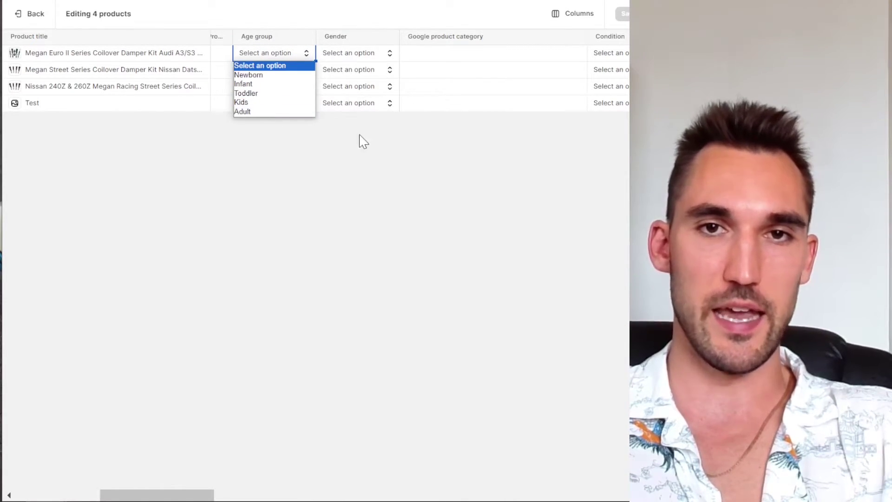
{"action": "left_click", "coordinate": [364, 112]}
{"action": "left_click", "coordinate": [367, 56]}
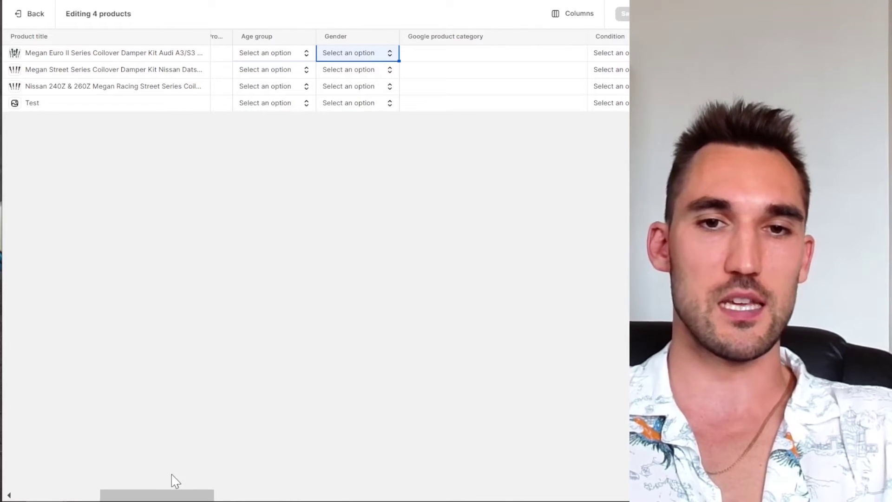
Step: Scroll to the empty Google product category column, select its first cell, then head to Google
{"action": "left_click_drag", "start_coordinate": [185, 494], "coordinate": [217, 497]}
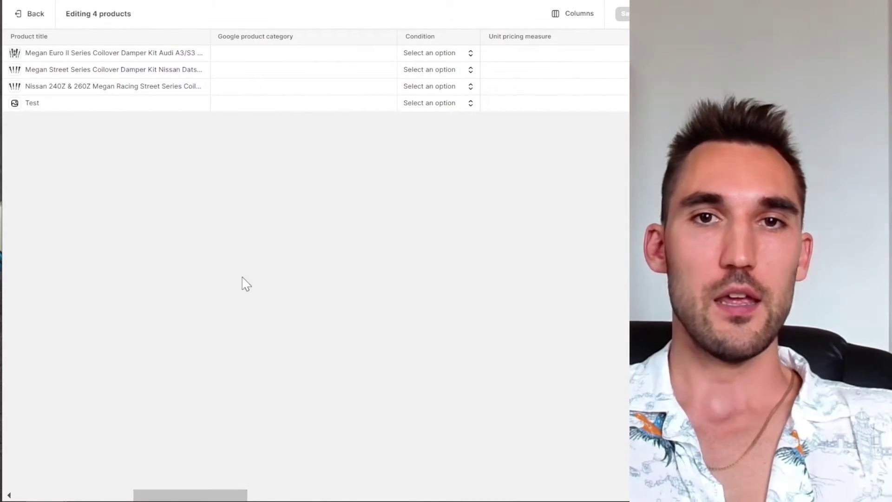
{"action": "left_click", "coordinate": [243, 57]}
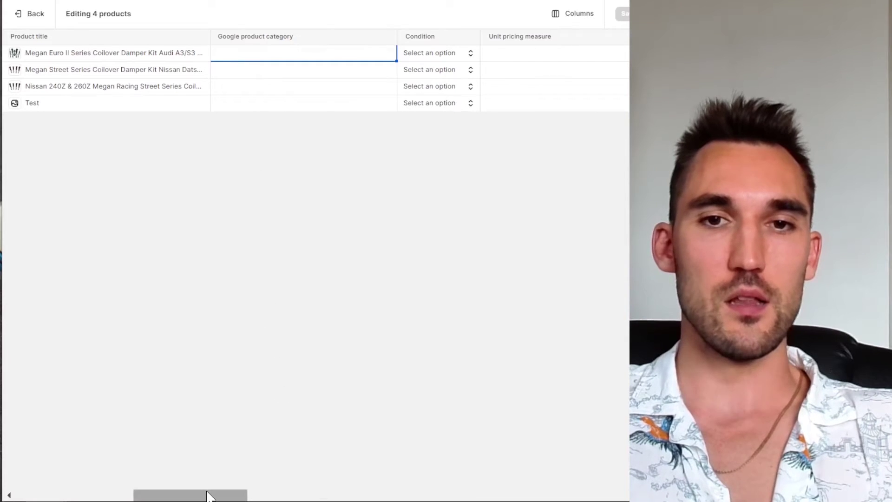
{"action": "left_click_drag", "start_coordinate": [207, 496], "coordinate": [204, 496]}
{"action": "type", "text": "A"}
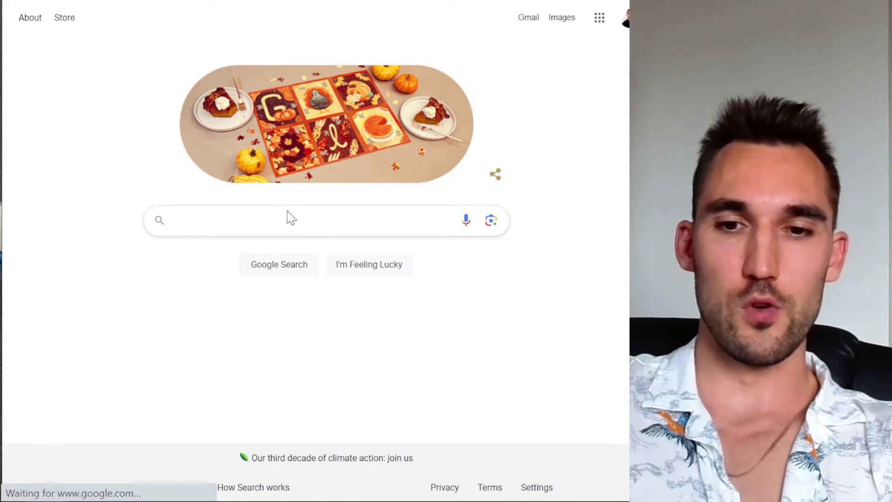
Step: Search 'google merchant product categories' and open the Help article's Plain text (.txt) taxonomy list
{"action": "type", "text": "google m"}
{"action": "type", "text": "erchant prod"}
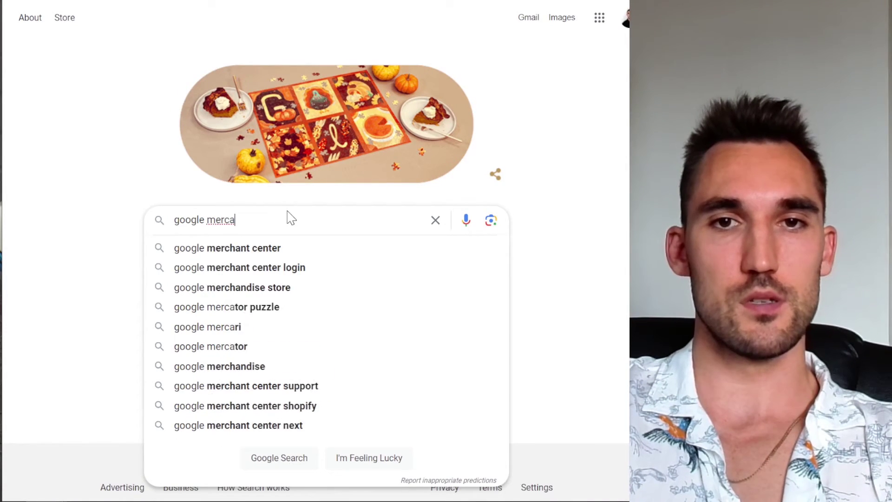
{"action": "type", "text": "uct cat"}
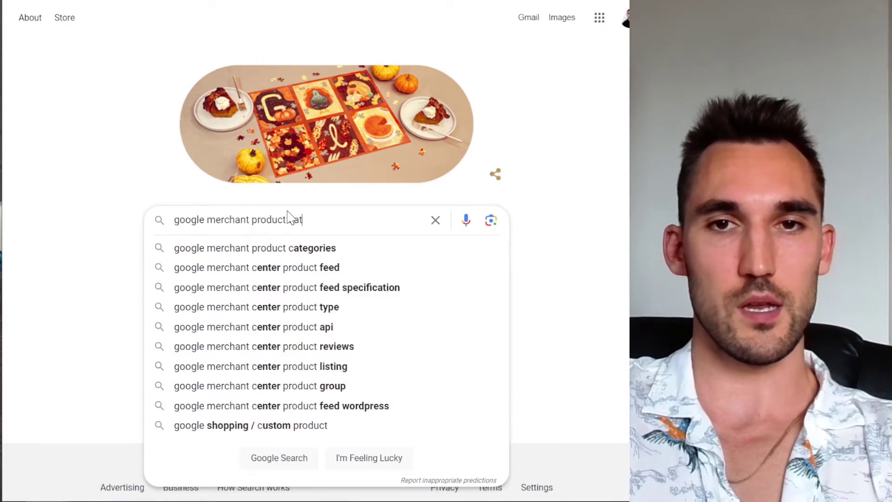
{"action": "type", "text": "egories"}
{"action": "key", "text": "Return"}
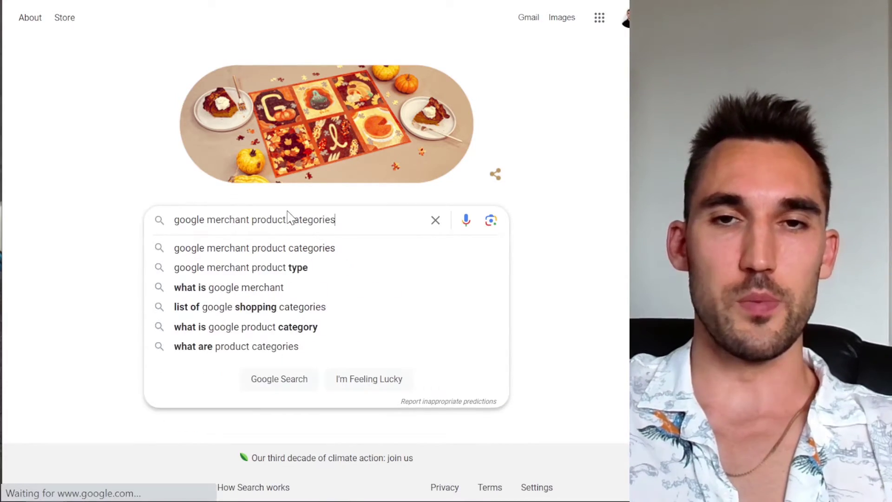
{"action": "left_click", "coordinate": [167, 162]}
{"action": "scroll", "coordinate": [279, 184], "scroll_direction": "down", "scroll_amount": 15}
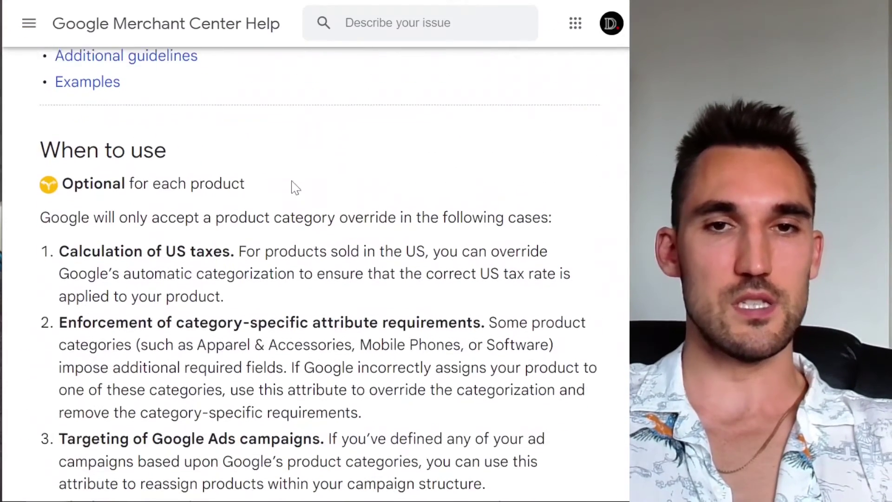
{"action": "scroll", "coordinate": [191, 193], "scroll_direction": "up", "scroll_amount": 2}
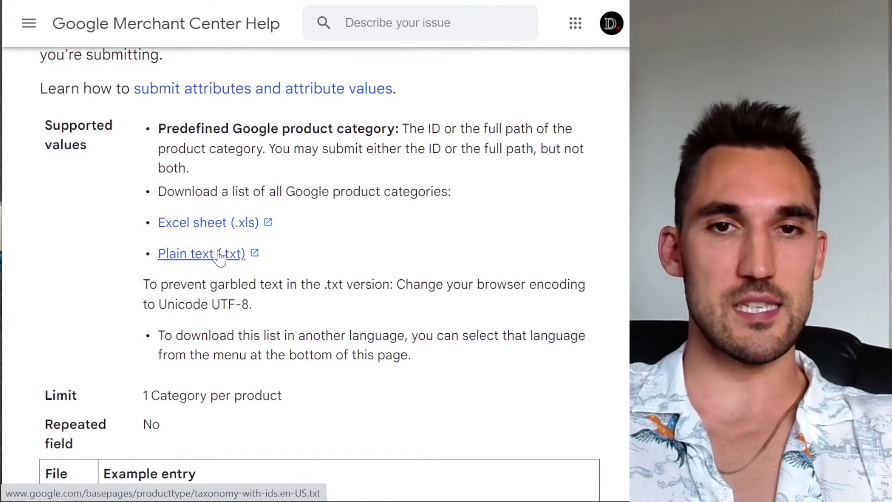
{"action": "right_click", "coordinate": [116, 308]}
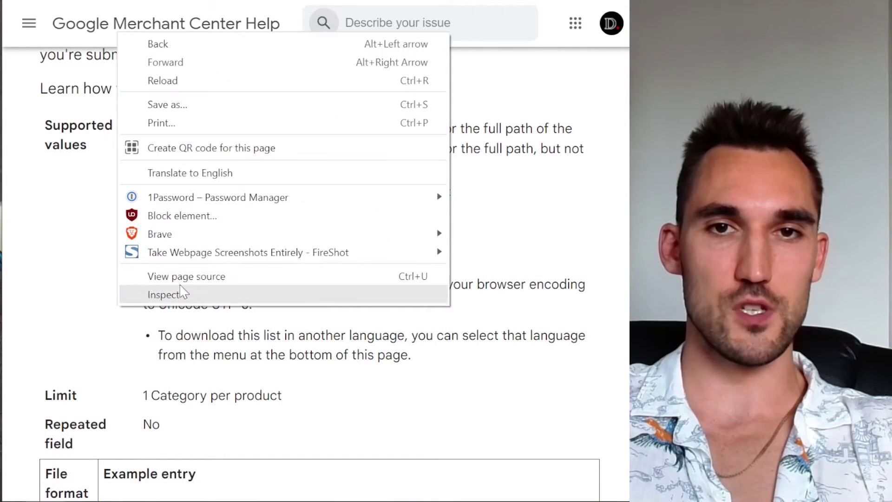
{"action": "left_click", "coordinate": [225, 260]}
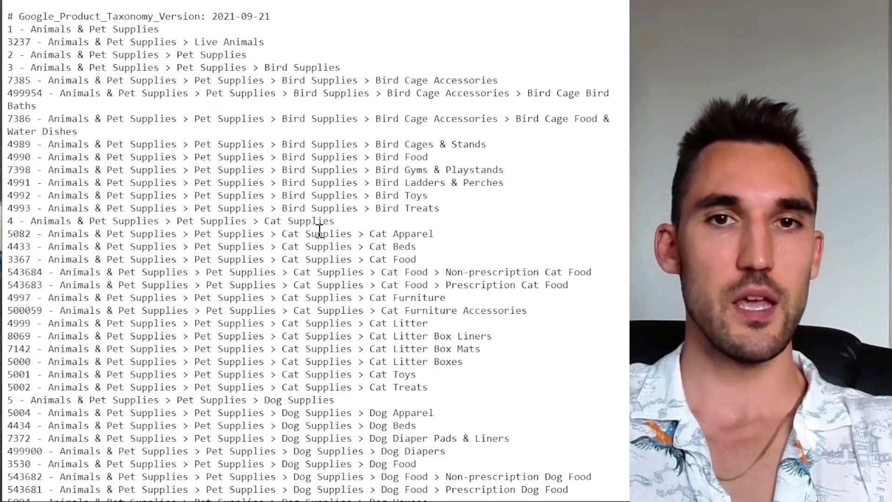
Step: Find 'automo' in the taxonomy and select and copy the Motor Vehicle Suspension Parts ID 2935
{"action": "scroll", "coordinate": [135, 183], "scroll_direction": "down", "scroll_amount": 20}
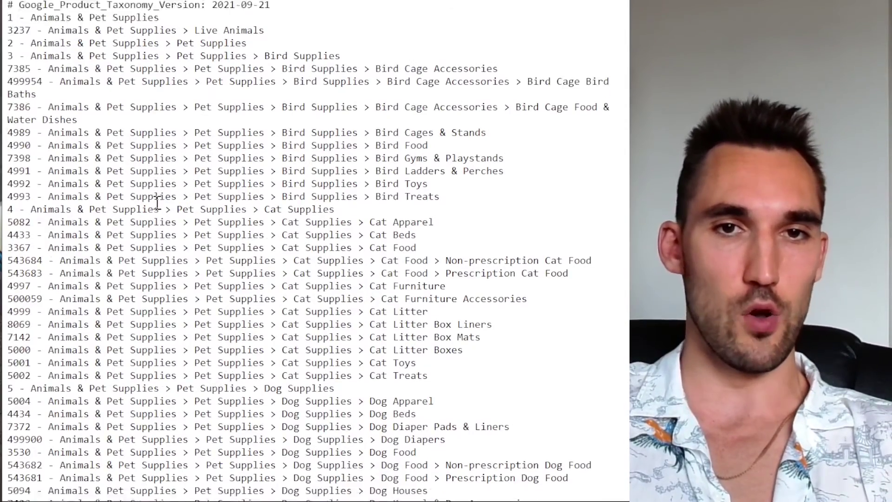
{"action": "scroll", "coordinate": [169, 220], "scroll_direction": "down", "scroll_amount": 15}
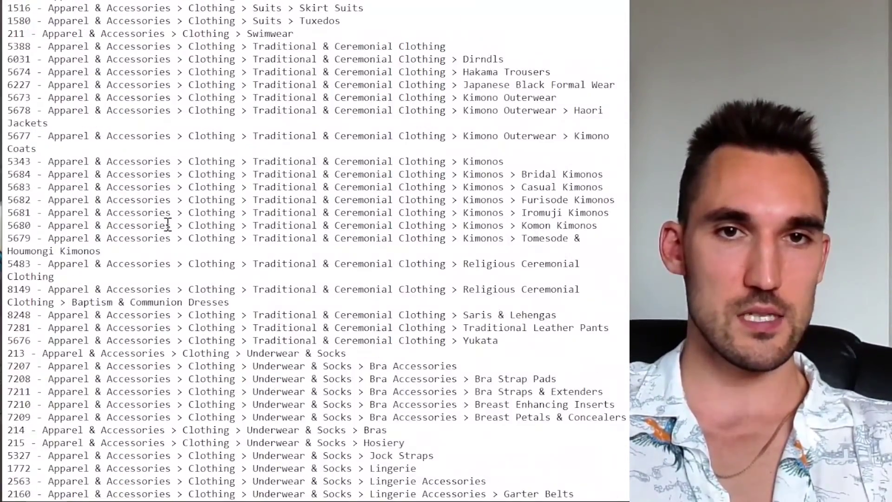
{"action": "key", "text": "ctrl+f"}
{"action": "type", "text": "automo"}
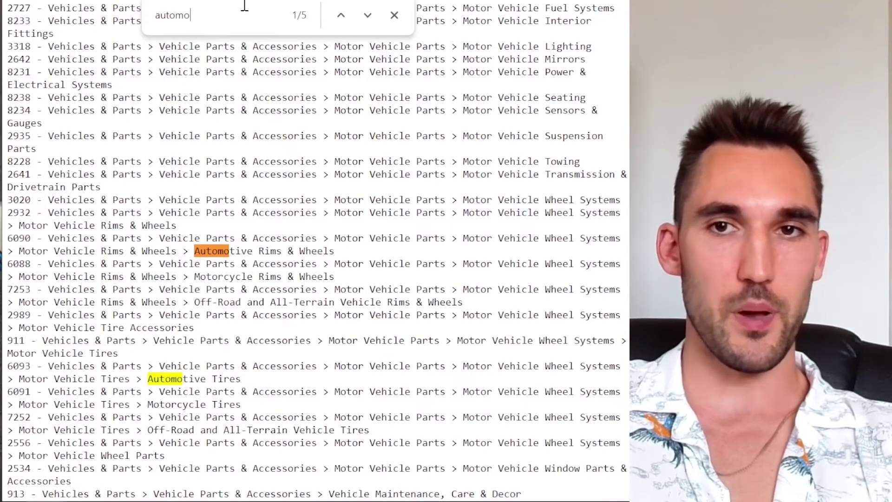
{"action": "triple_click", "coordinate": [38, 148]}
{"action": "left_click_drag", "start_coordinate": [30, 135], "coordinate": [8, 135]}
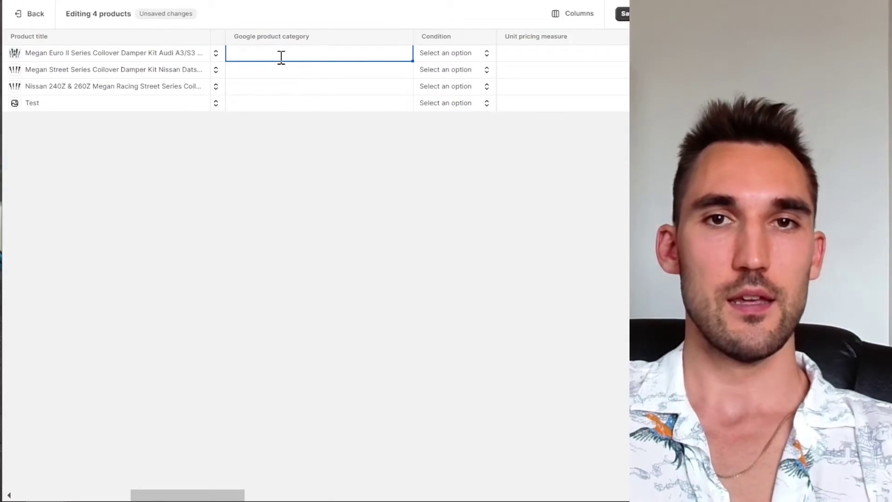
Step: Paste category 2935 into the Google product category cells of rows 1–3 and save
{"action": "type", "text": "2935"}
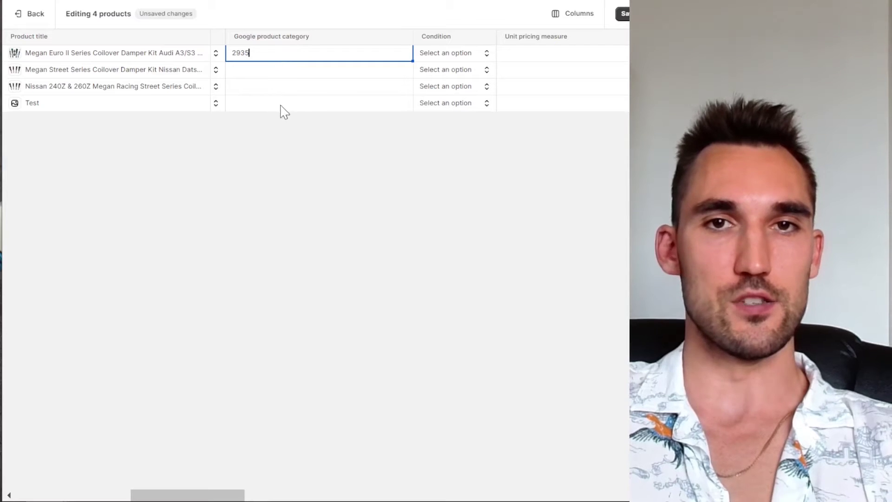
{"action": "left_click", "coordinate": [281, 108]}
{"action": "left_click", "coordinate": [251, 67]}
{"action": "type", "text": "2935"}
{"action": "left_click", "coordinate": [243, 90]}
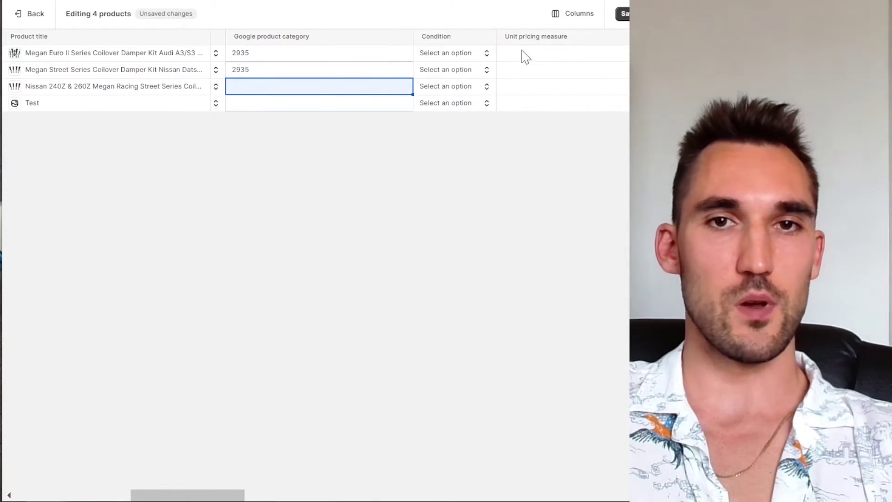
{"action": "left_click", "coordinate": [255, 88]}
{"action": "type", "text": "2935"}
{"action": "left_click", "coordinate": [624, 14]}
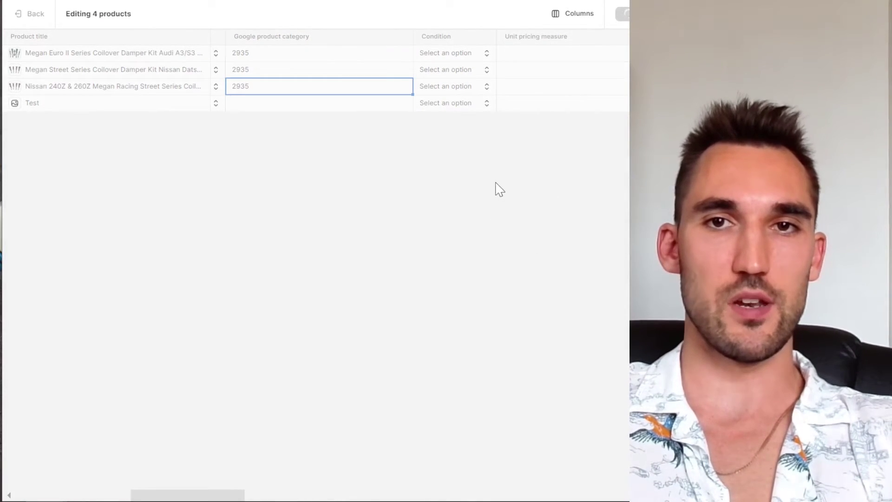
Step: Set Condition to New for the first two coilover kits and save
{"action": "left_click", "coordinate": [471, 57]}
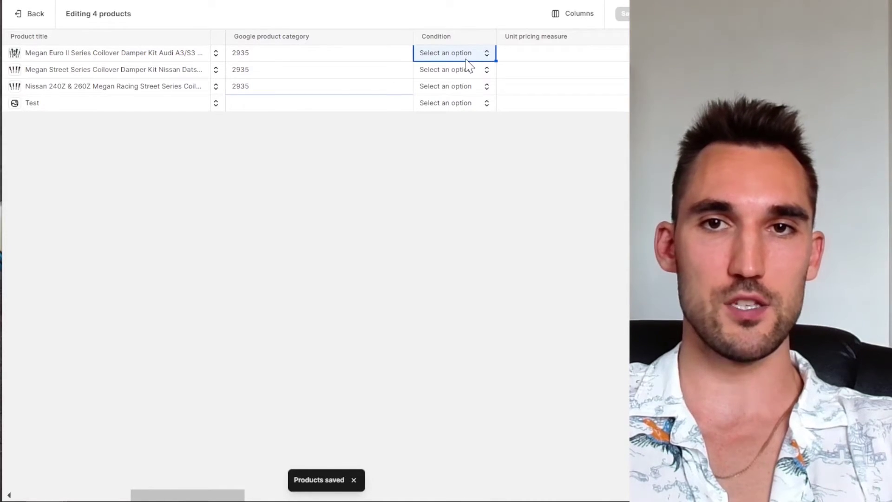
{"action": "left_click", "coordinate": [466, 59]}
{"action": "left_click", "coordinate": [454, 75]}
{"action": "left_click", "coordinate": [455, 74]}
{"action": "left_click", "coordinate": [451, 73]}
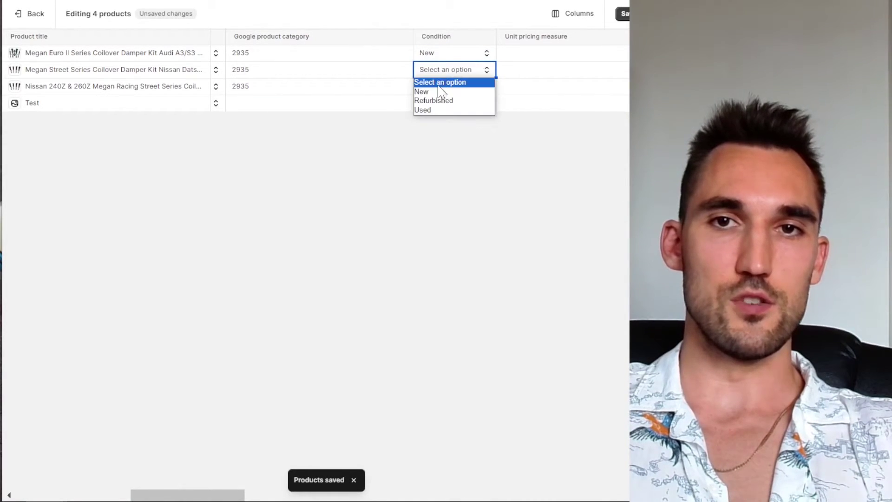
{"action": "left_click", "coordinate": [441, 92]}
{"action": "key", "text": "ctrl+s"}
{"action": "left_click_drag", "start_coordinate": [205, 493], "coordinate": [98, 493]}
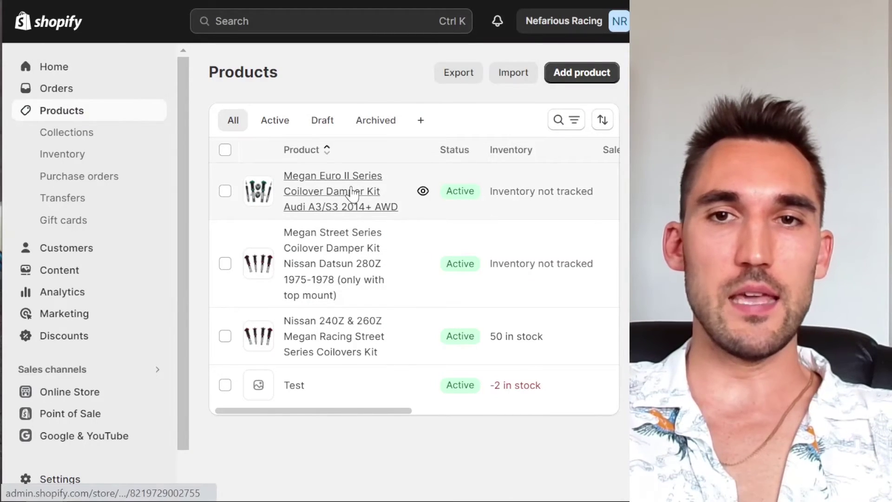
Step: Open the Megan Euro II Series Coilover Damper Kit and zoom out to view its Publishing channels
{"action": "left_click", "coordinate": [356, 193]}
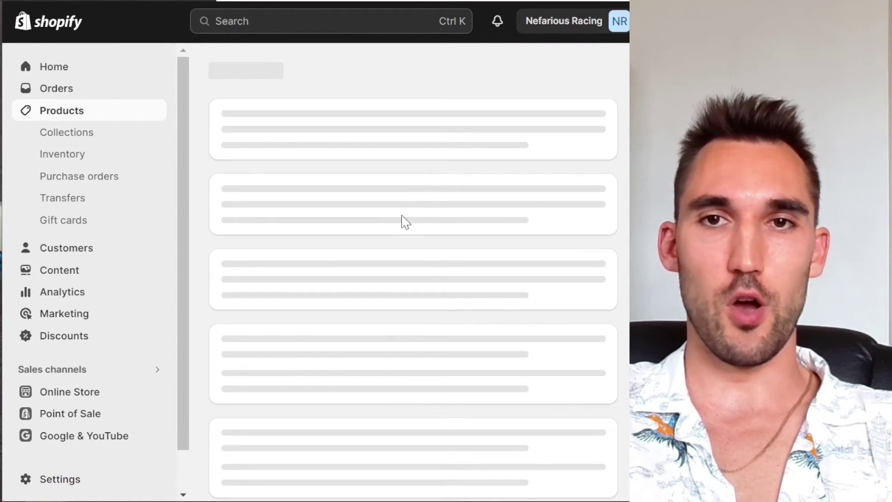
{"action": "scroll", "coordinate": [448, 241], "scroll_direction": "down", "scroll_amount": 6}
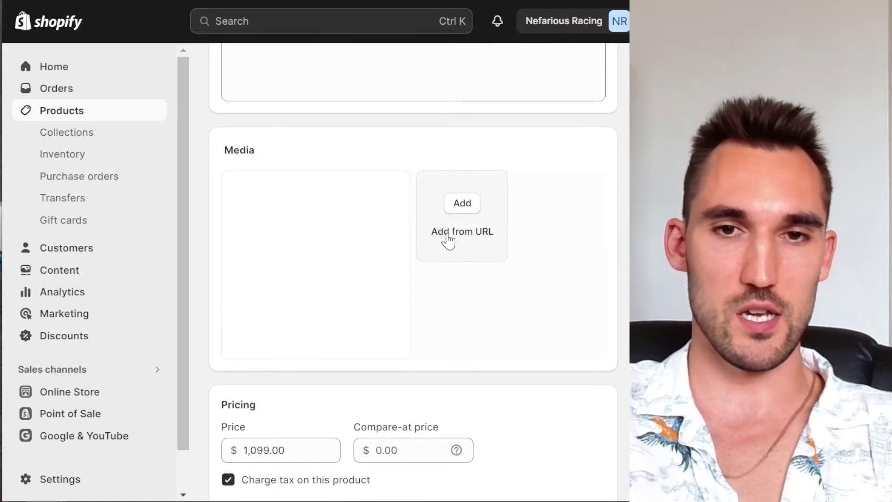
{"action": "scroll", "coordinate": [448, 240], "scroll_direction": "down", "scroll_amount": 5}
{"action": "key", "text": "ctrl+minus"}
{"action": "key", "text": "ctrl+minus"}
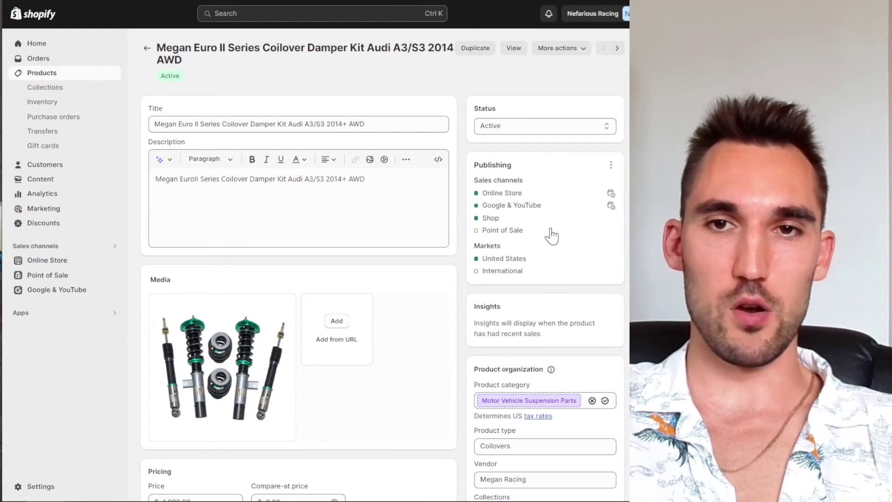
{"action": "triple_click", "coordinate": [502, 193]}
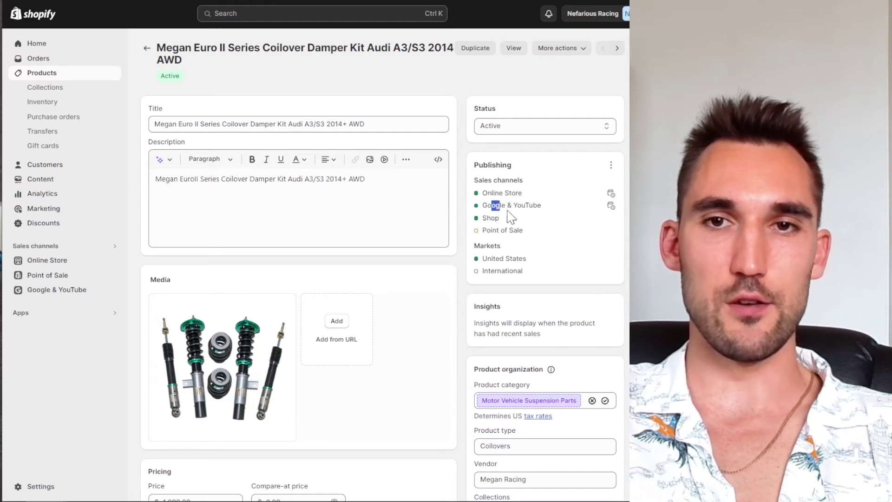
{"action": "double_click", "coordinate": [491, 218]}
{"action": "left_click_drag", "start_coordinate": [492, 205], "coordinate": [554, 215]}
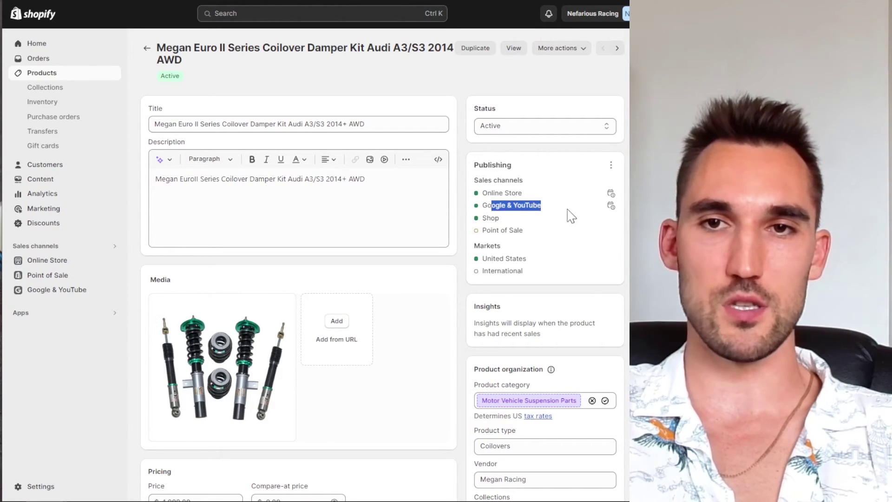
Step: Uncheck Google & YouTube in the product's Manage sales channels and confirm with Done
{"action": "left_click", "coordinate": [612, 167]}
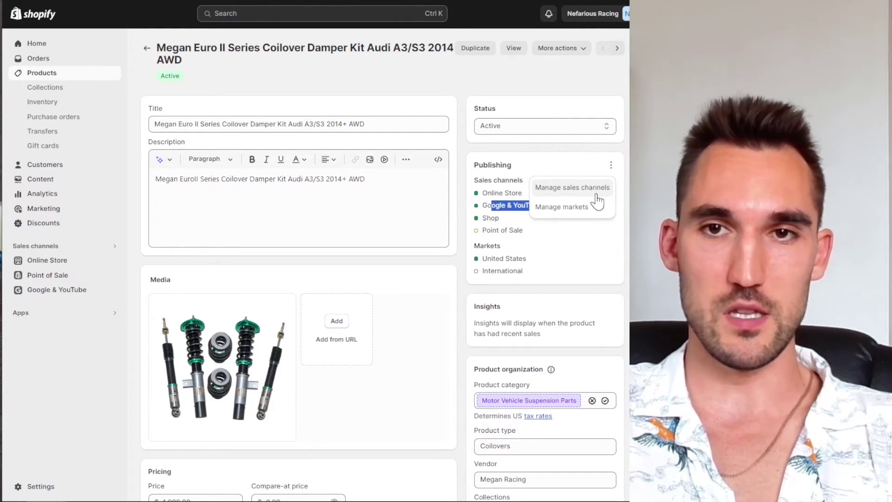
{"action": "left_click", "coordinate": [597, 196]}
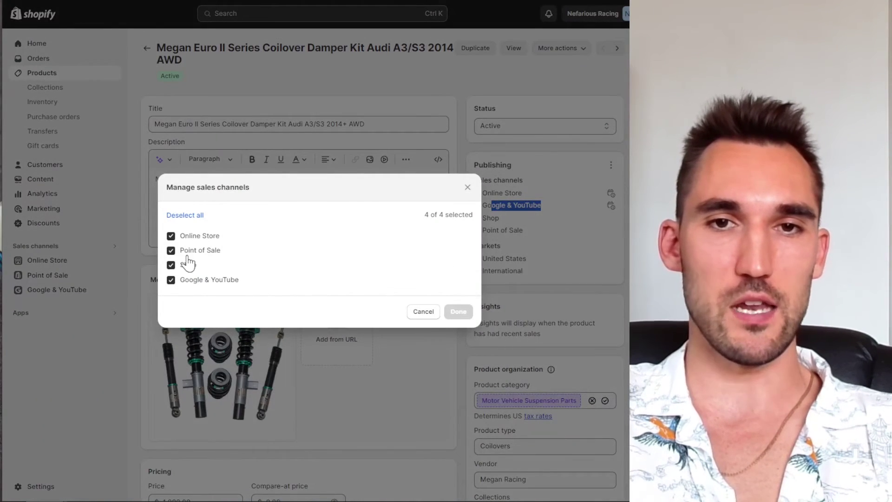
{"action": "left_click", "coordinate": [204, 280]}
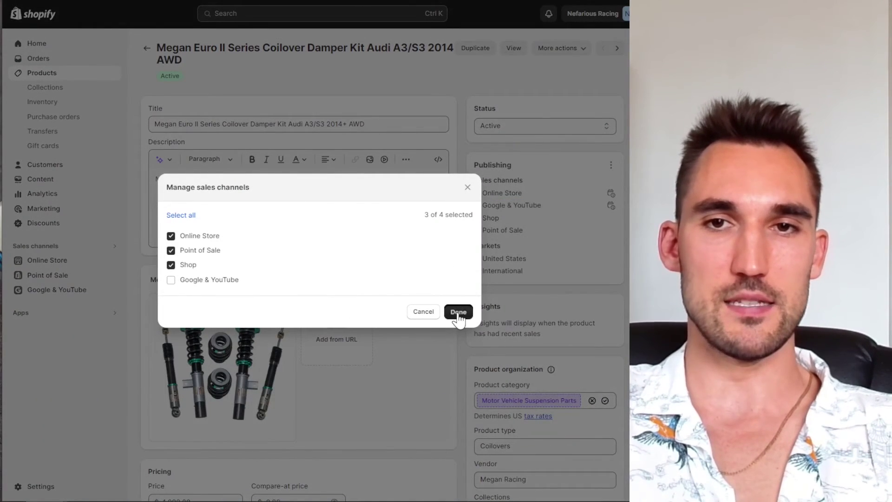
{"action": "left_click", "coordinate": [458, 311]}
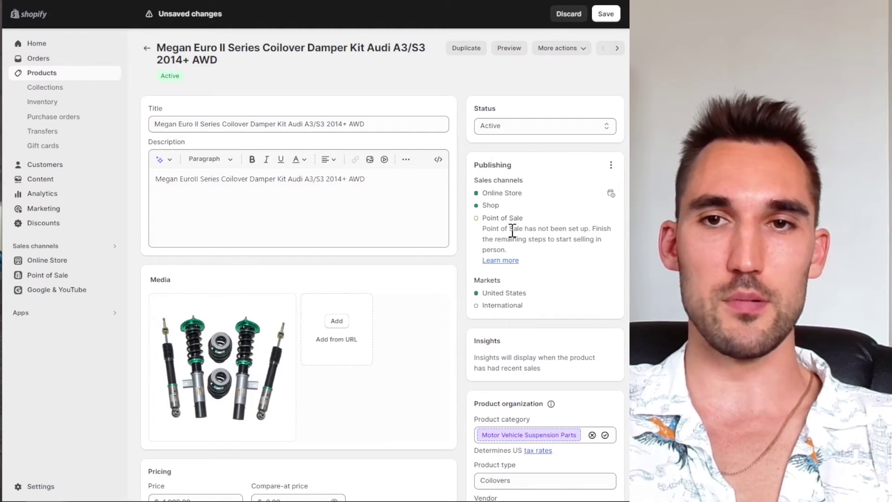